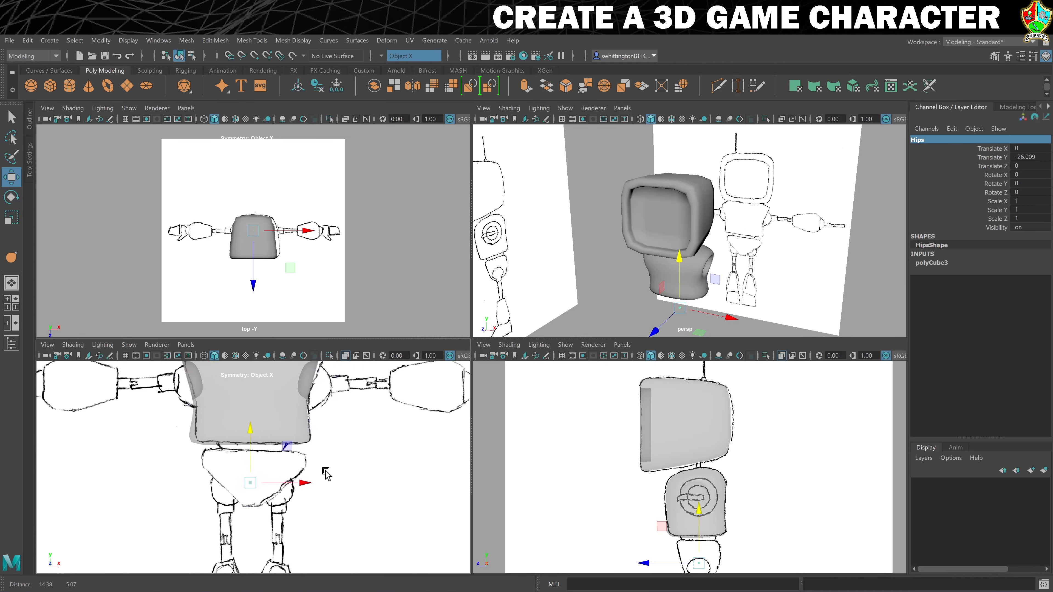
# Scale the hips cube to about 39 × 21 × 24.8 and raise it to about -24 in Y to match the hip sketch
pyautogui.moveTo(777, 532)
pyautogui.keyDown('alt'); pyautogui.mouseDown(button='middle')
pyautogui.moveTo(779, 446)
pyautogui.moveTo(760, 462)
pyautogui.mouseUp(button='middle'); pyautogui.keyUp('alt')
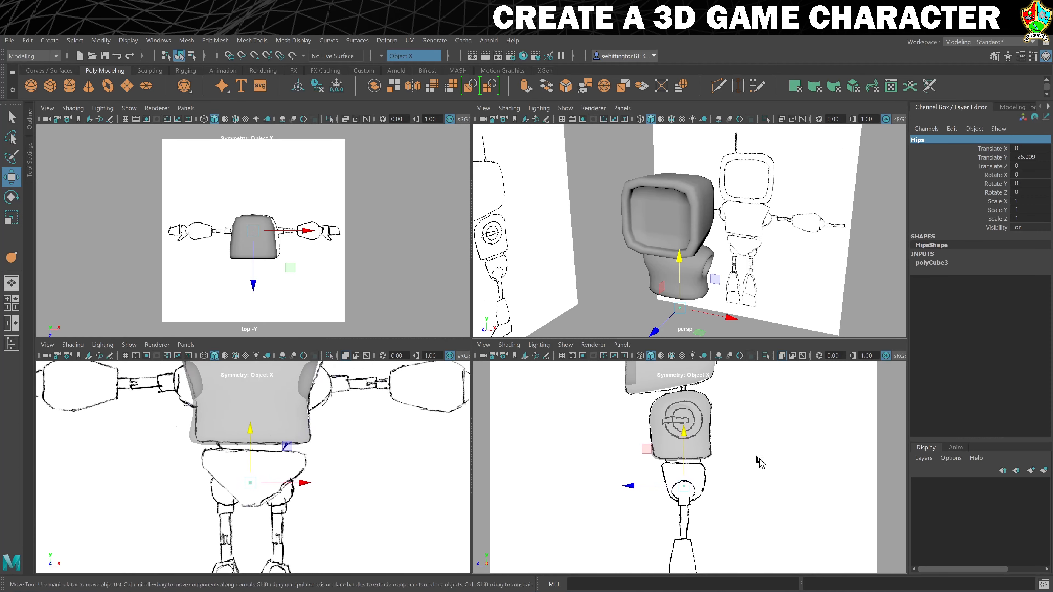
pyautogui.scroll(4, 760, 464)
pyautogui.press('r')
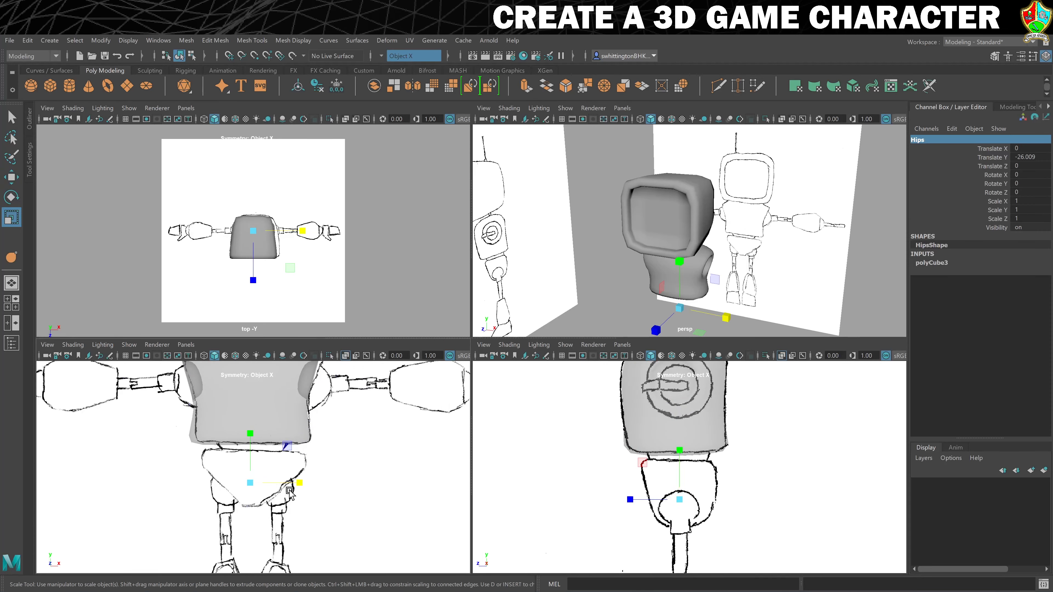
pyautogui.moveTo(251, 483); pyautogui.dragTo(327, 484)
pyautogui.moveTo(250, 433)
pyautogui.mouseDown()
pyautogui.moveTo(257, 460)
pyautogui.moveTo(254, 429)
pyautogui.mouseUp()
pyautogui.press('w')
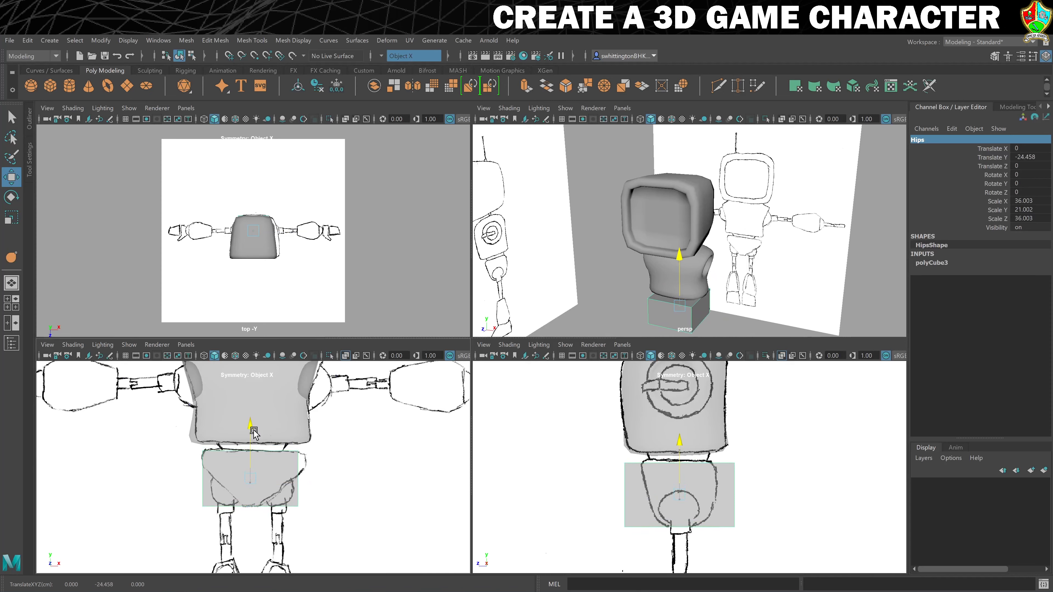
pyautogui.hotkey('ctrl', 'z')
pyautogui.press('r')
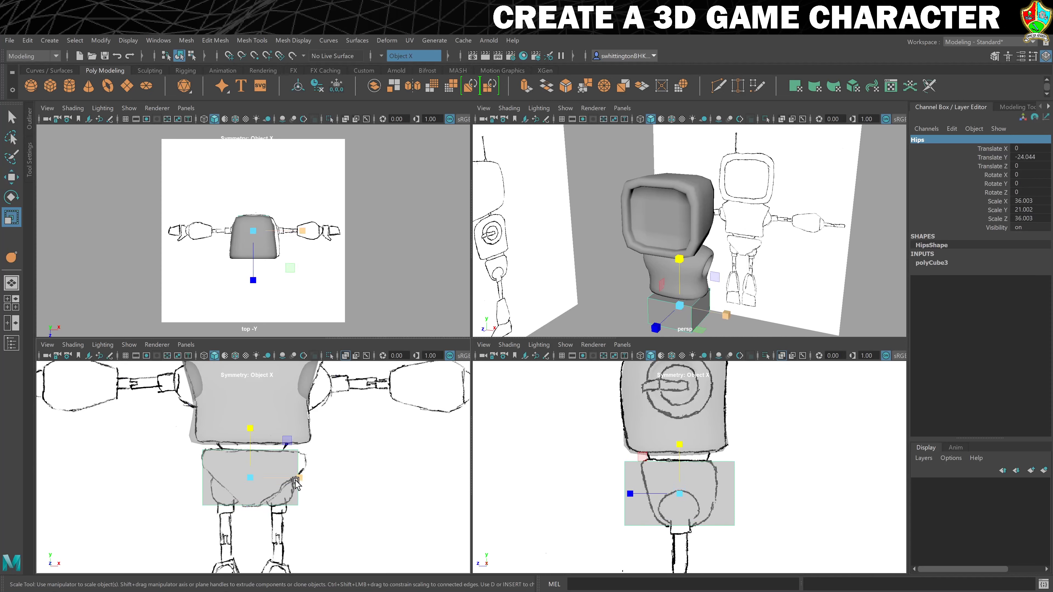
pyautogui.moveTo(295, 476); pyautogui.dragTo(303, 477)
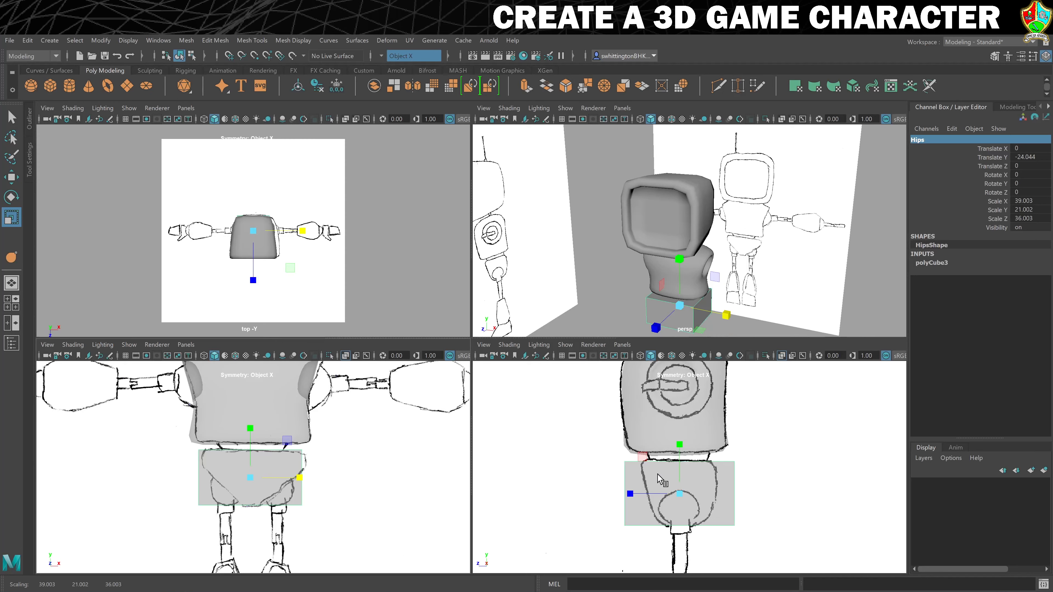
pyautogui.moveTo(630, 494); pyautogui.dragTo(642, 486)
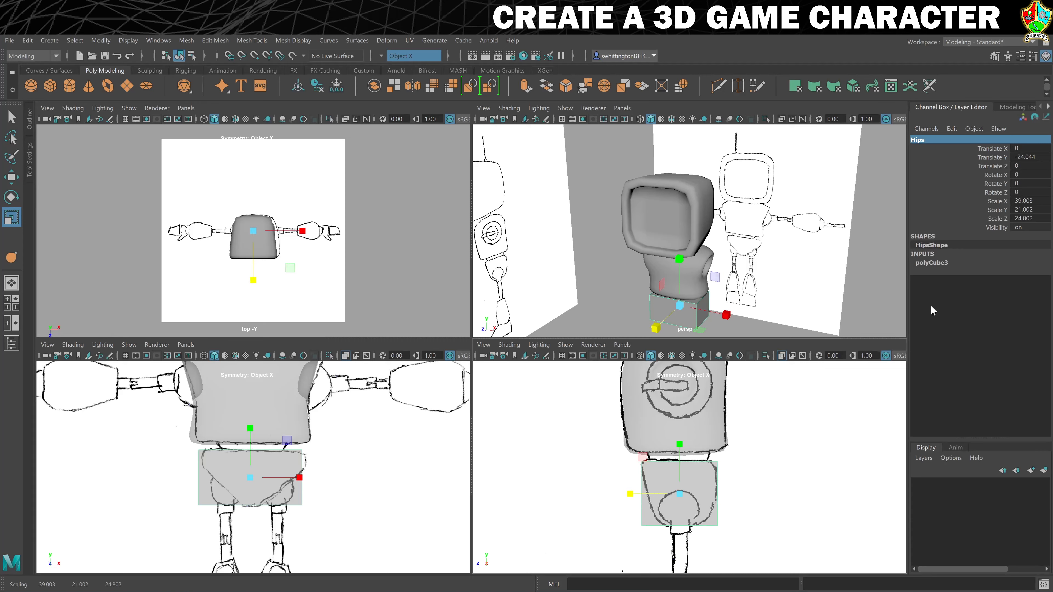
# Set the hips cube's Subdivisions Width to 2
pyautogui.click(929, 262)
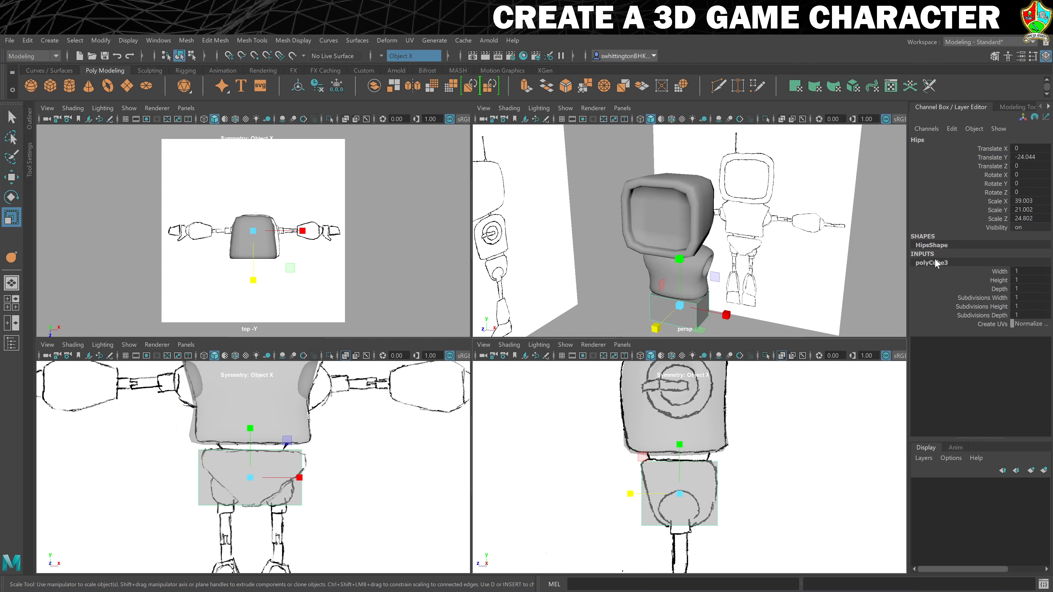
pyautogui.click(1030, 298)
pyautogui.write('2')
pyautogui.press('Return')
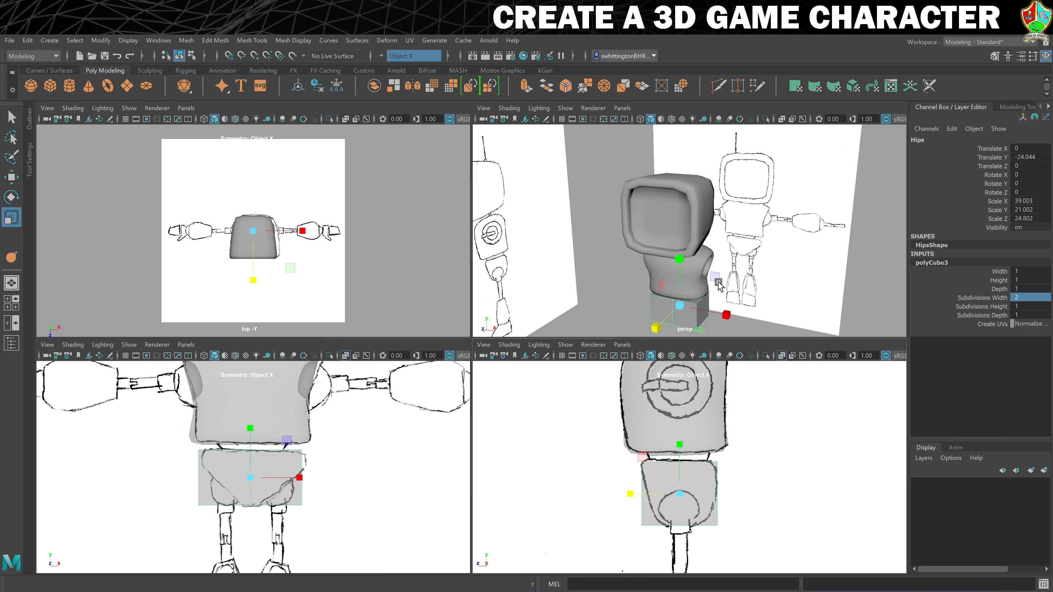
# Shrink the cube's outer side faces vertically and raise them so the hips taper to a point at the bottom centre
pyautogui.keyDown('alt'); pyautogui.moveTo(735, 287); pyautogui.dragTo(728, 259); pyautogui.keyUp('alt')
pyautogui.moveTo(705, 270)
pyautogui.mouseDown(button='right')
pyautogui.moveTo(705, 292)
pyautogui.moveTo(698, 285)
pyautogui.mouseUp(button='right')
pyautogui.click(698, 283)
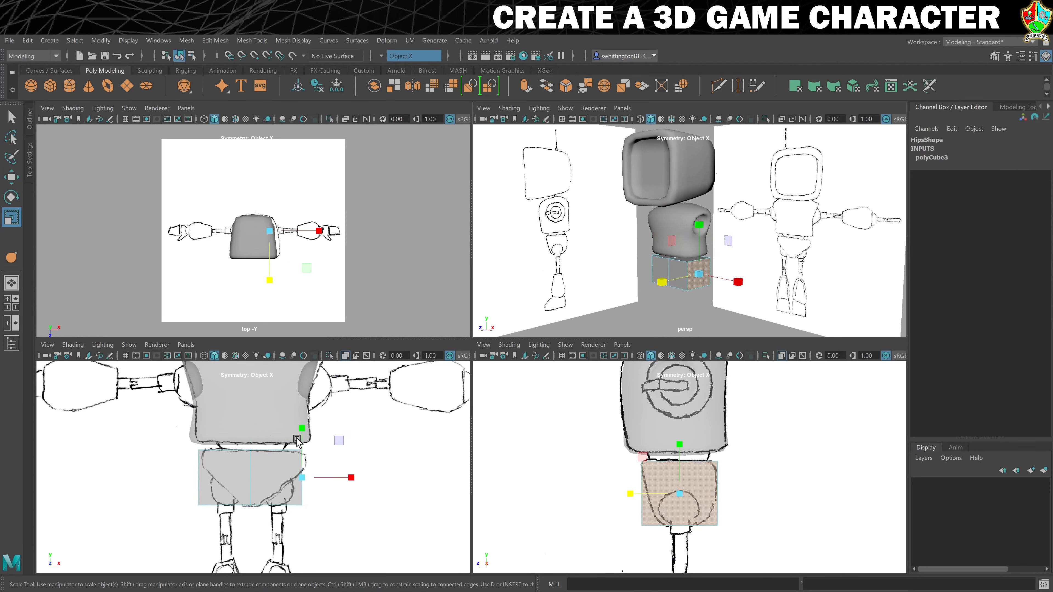
pyautogui.moveTo(302, 428); pyautogui.dragTo(305, 455)
pyautogui.press('q')
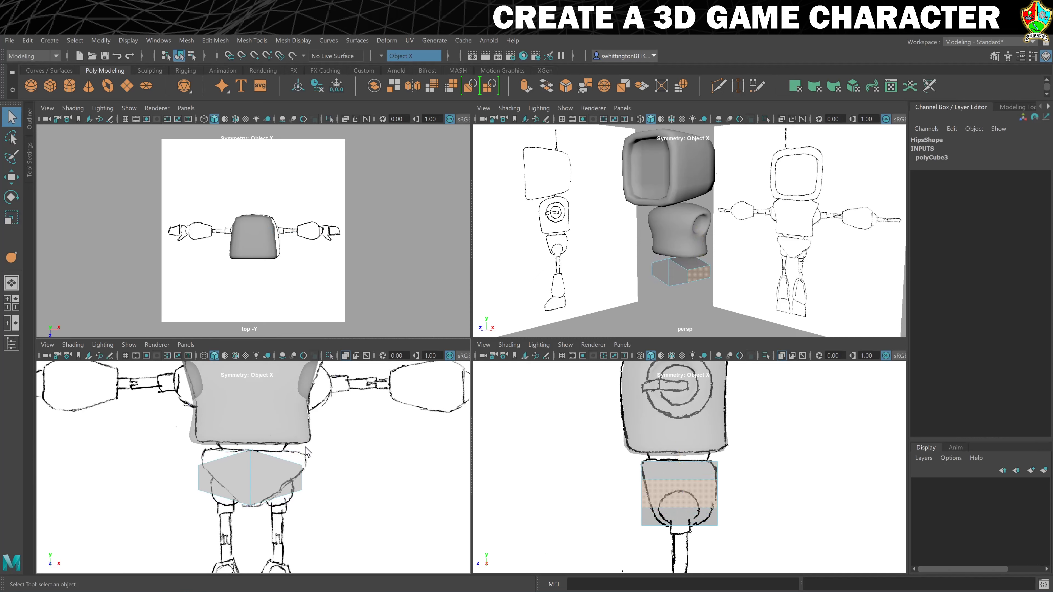
pyautogui.press('w')
pyautogui.moveTo(305, 433); pyautogui.dragTo(309, 410)
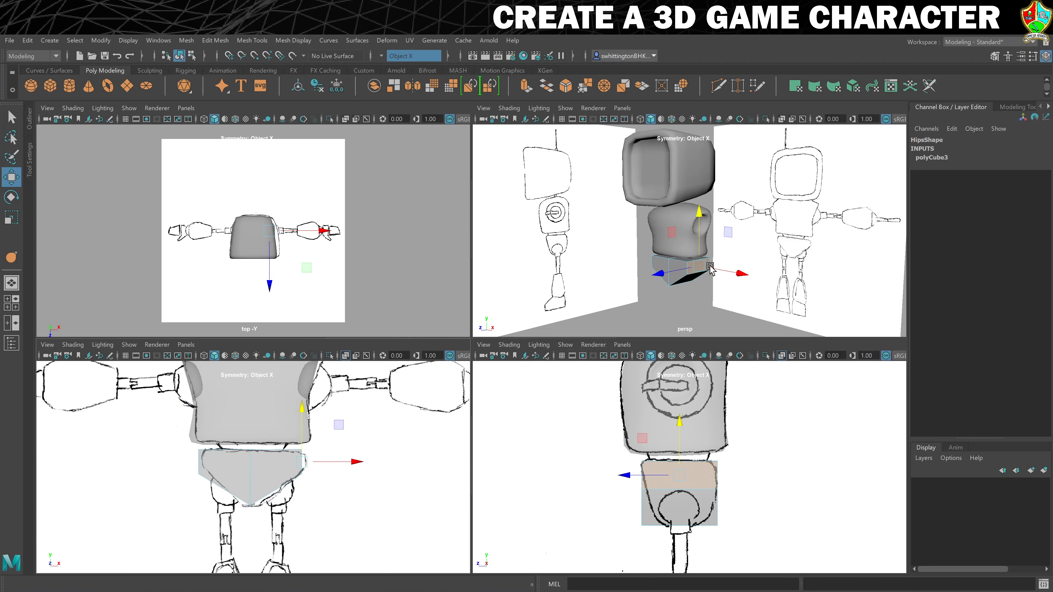
# Pull the hips' front and back centre edges outward and scale the object's depth to about 21.9 to fit the side sketch
pyautogui.scroll(5, 689, 308)
pyautogui.scroll(-2, 690, 301)
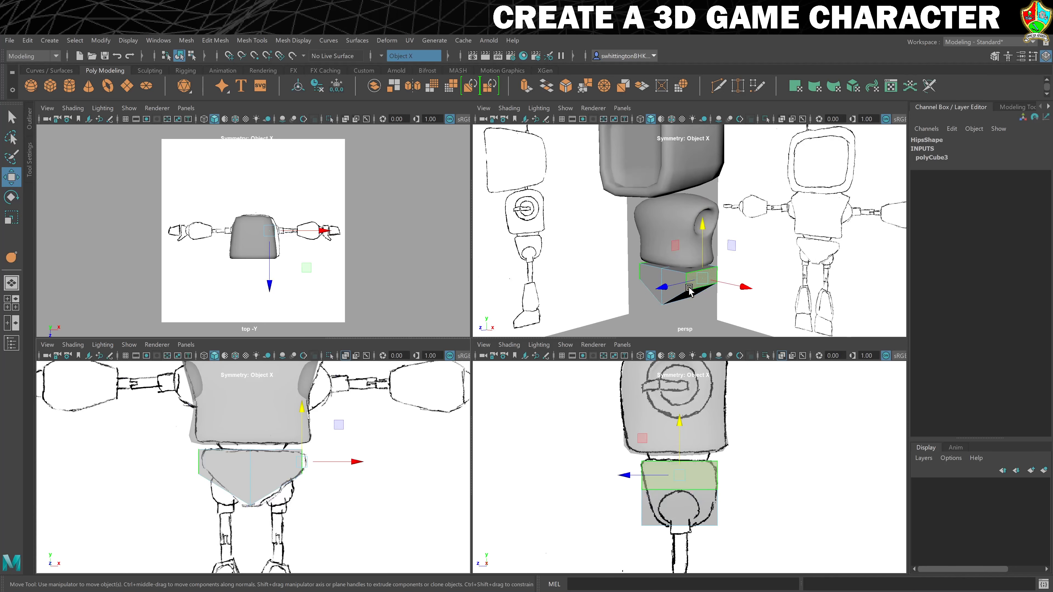
pyautogui.keyDown('alt'); pyautogui.moveTo(690, 291); pyautogui.dragTo(675, 286); pyautogui.keyUp('alt')
pyautogui.rightClick(666, 274)
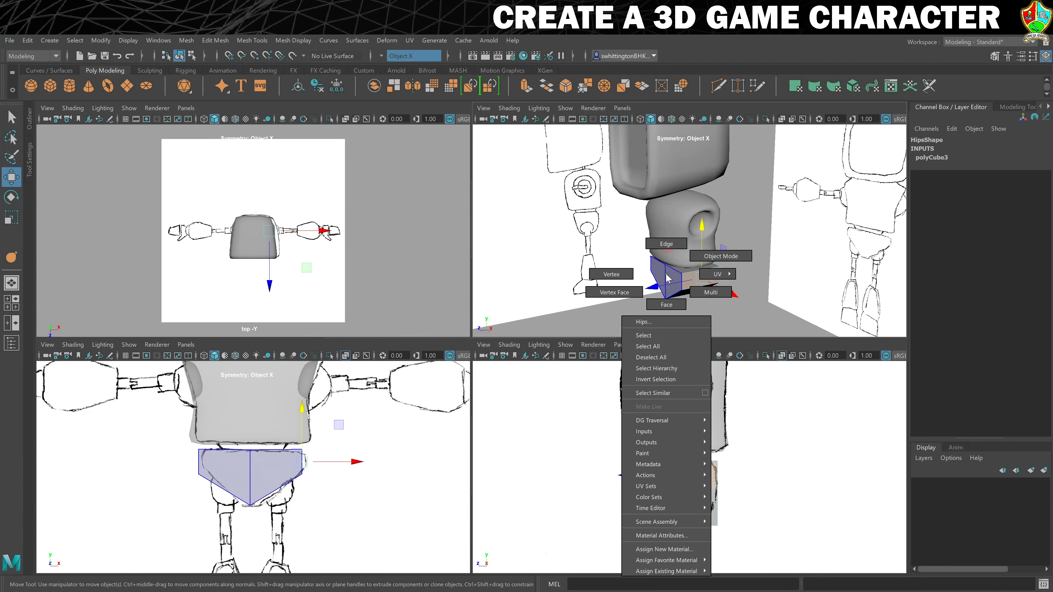
pyautogui.moveTo(653, 273); pyautogui.dragTo(667, 253, button='right')
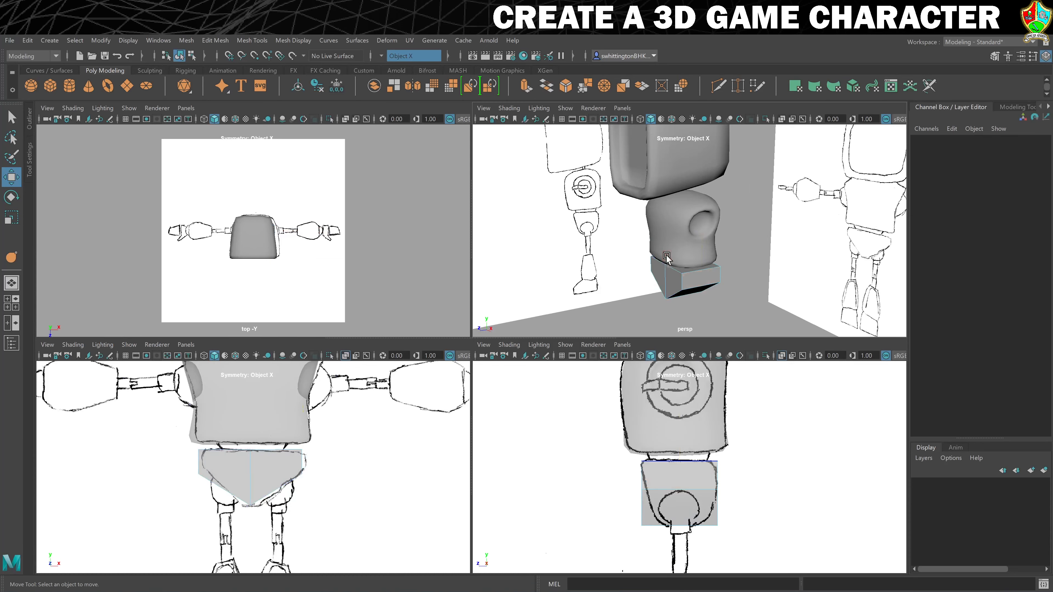
pyautogui.click(665, 279)
pyautogui.moveTo(611, 292); pyautogui.dragTo(606, 296)
pyautogui.keyDown('alt'); pyautogui.moveTo(837, 261); pyautogui.dragTo(775, 266); pyautogui.keyUp('alt')
pyautogui.click(724, 280)
pyautogui.moveTo(693, 266)
pyautogui.mouseDown()
pyautogui.moveTo(650, 285)
pyautogui.moveTo(707, 281)
pyautogui.mouseUp()
pyautogui.rightClick(696, 274)
pyautogui.click(750, 256)
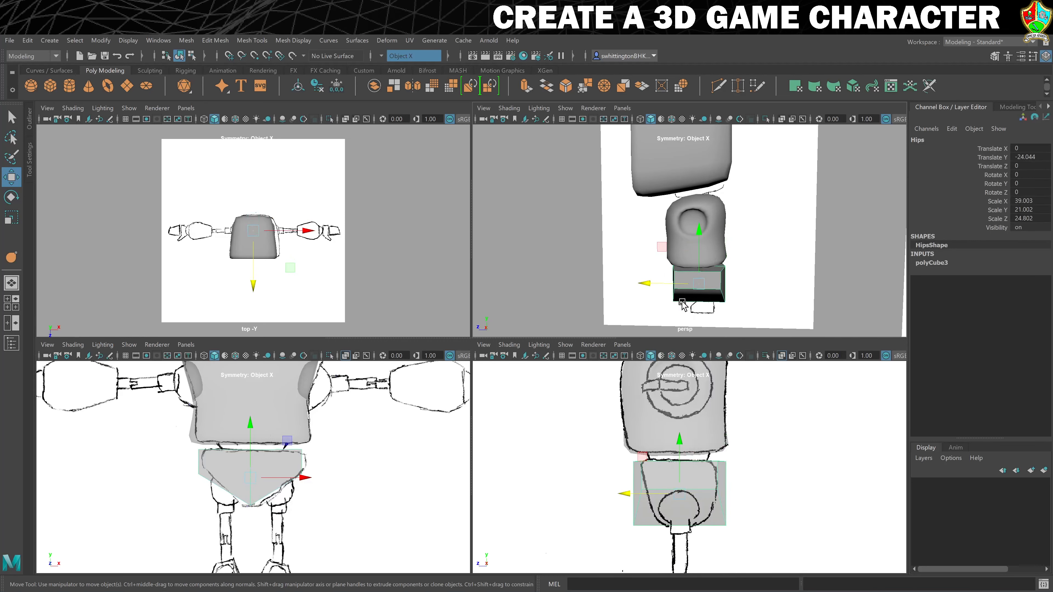
pyautogui.press('r')
pyautogui.moveTo(626, 494); pyautogui.dragTo(639, 494)
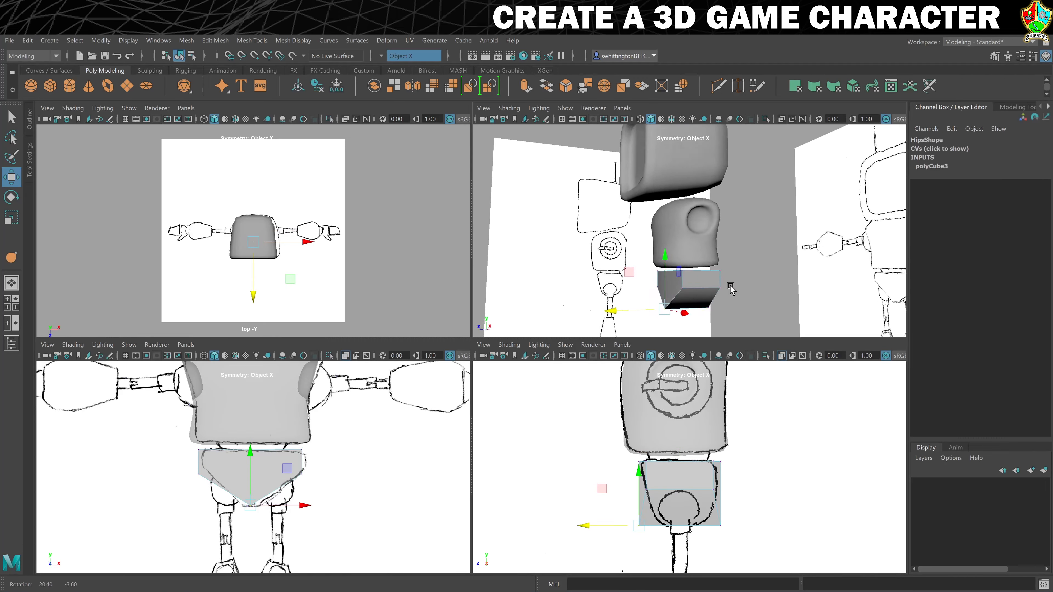
# Extrude the two sloped underside faces of the hips with an offset of 2.4
pyautogui.moveTo(731, 287)
pyautogui.keyDown('alt'); pyautogui.mouseDown()
pyautogui.moveTo(719, 256)
pyautogui.moveTo(690, 269)
pyautogui.moveTo(766, 291)
pyautogui.moveTo(720, 273)
pyautogui.mouseUp(); pyautogui.keyUp('alt')
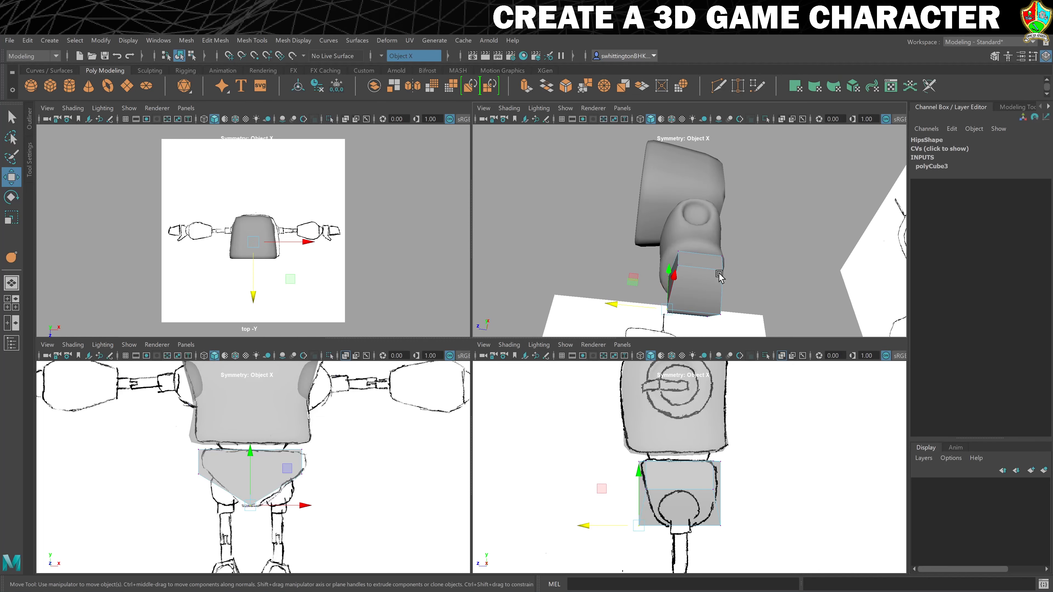
pyautogui.rightClick(705, 289)
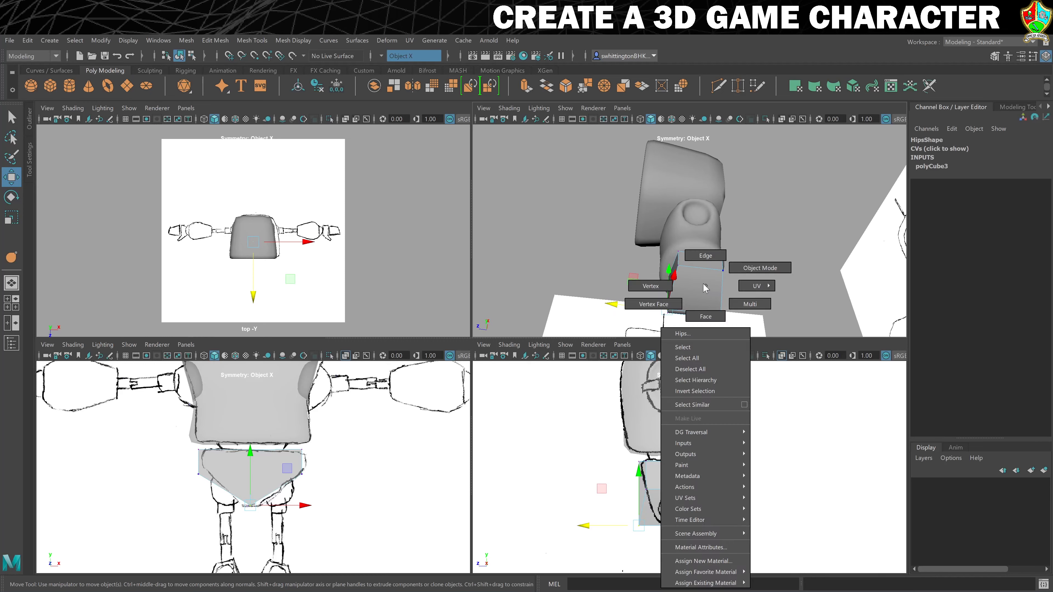
pyautogui.moveTo(704, 296); pyautogui.dragTo(702, 307, button='right')
pyautogui.click(703, 307)
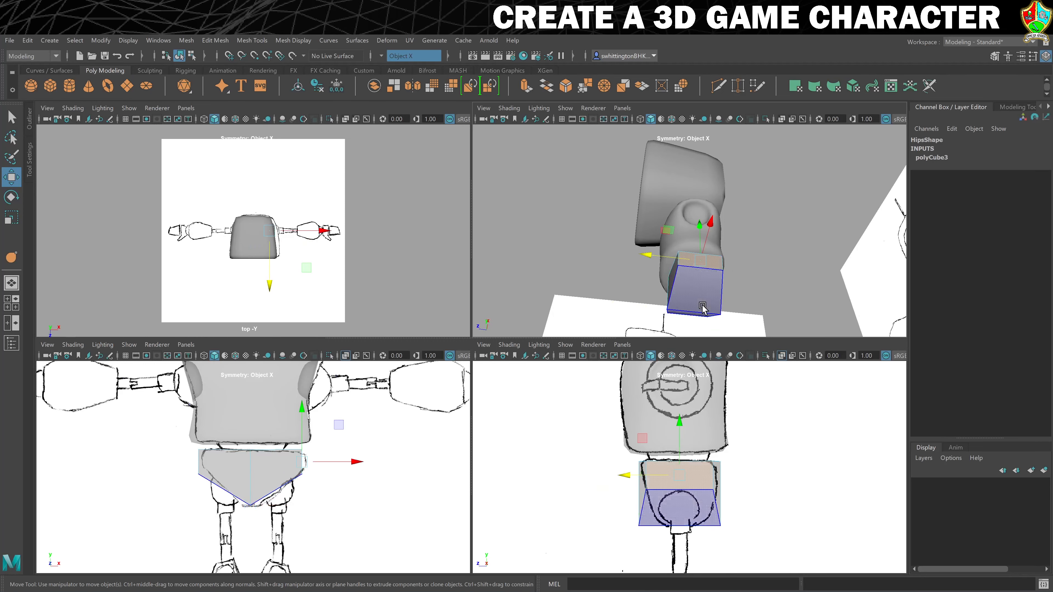
pyautogui.click(699, 293)
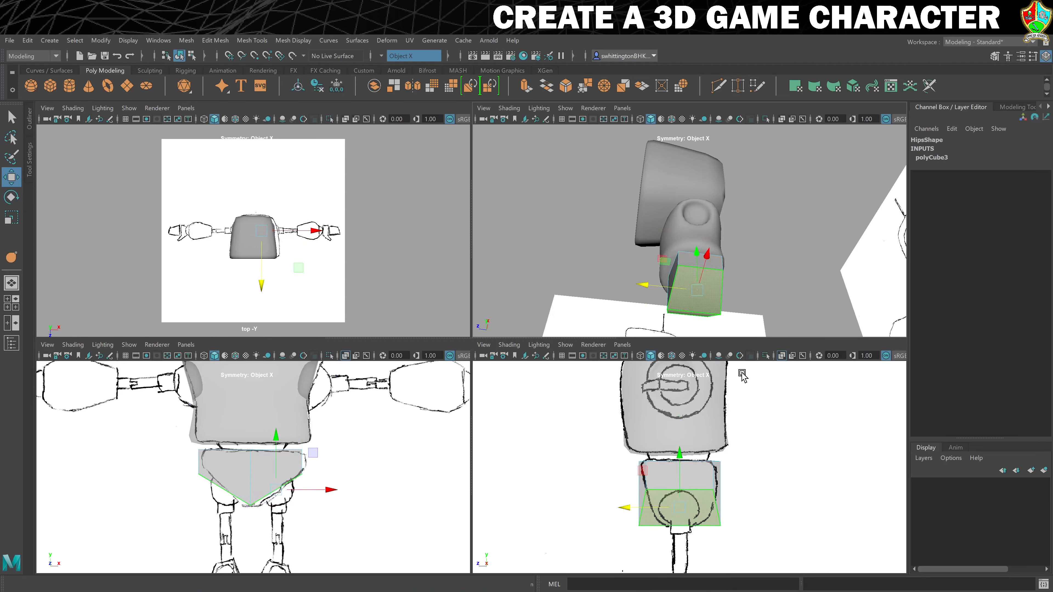
pyautogui.moveTo(751, 284)
pyautogui.keyDown('alt'); pyautogui.mouseDown()
pyautogui.moveTo(723, 259)
pyautogui.moveTo(742, 273)
pyautogui.moveTo(756, 268)
pyautogui.mouseUp(); pyautogui.keyUp('alt')
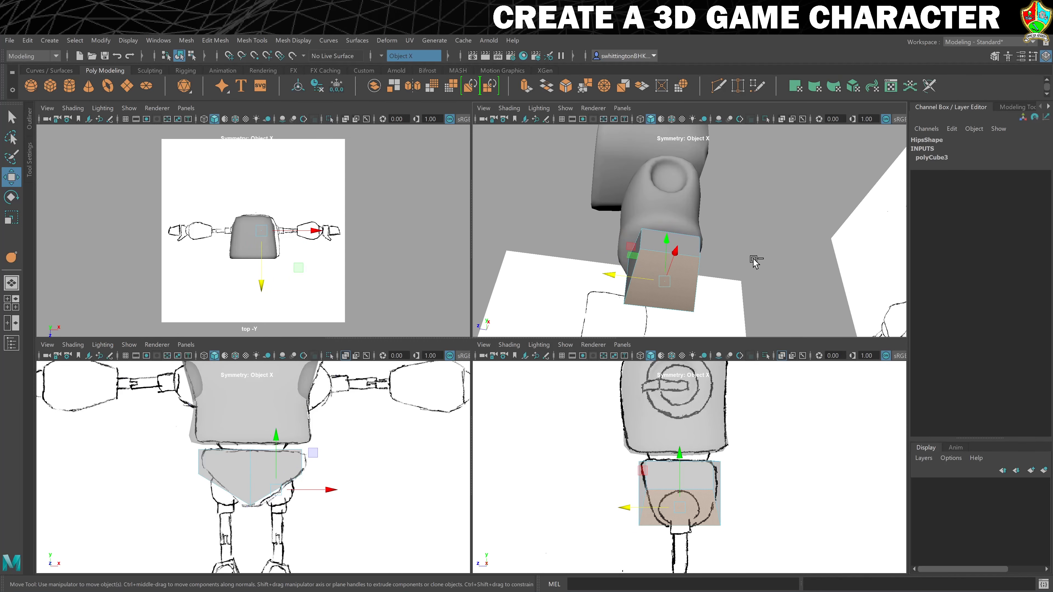
pyautogui.hotkey('ctrl', 'e')
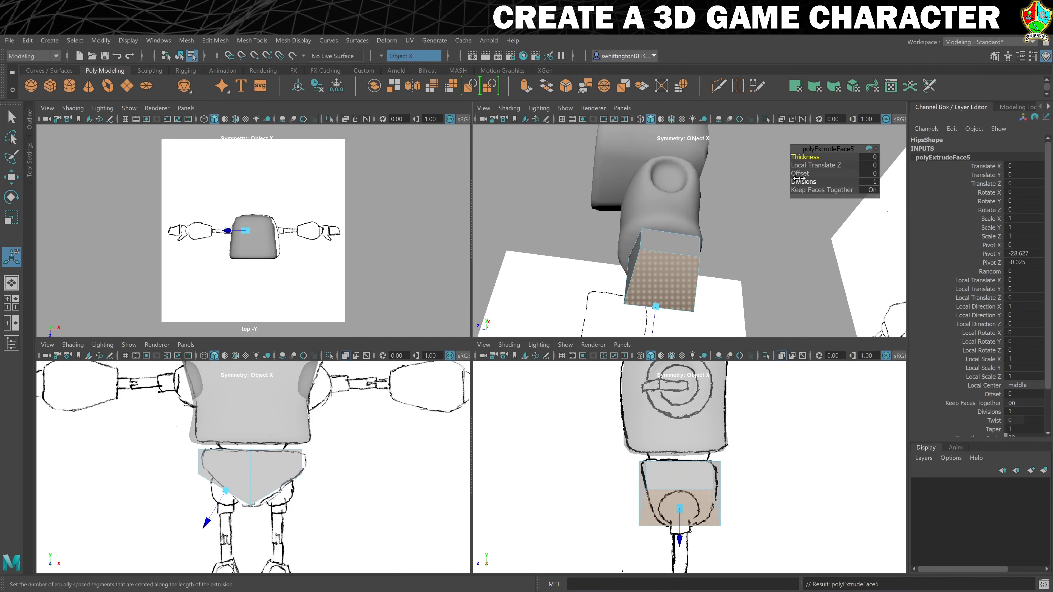
pyautogui.moveTo(800, 174); pyautogui.dragTo(800, 174)
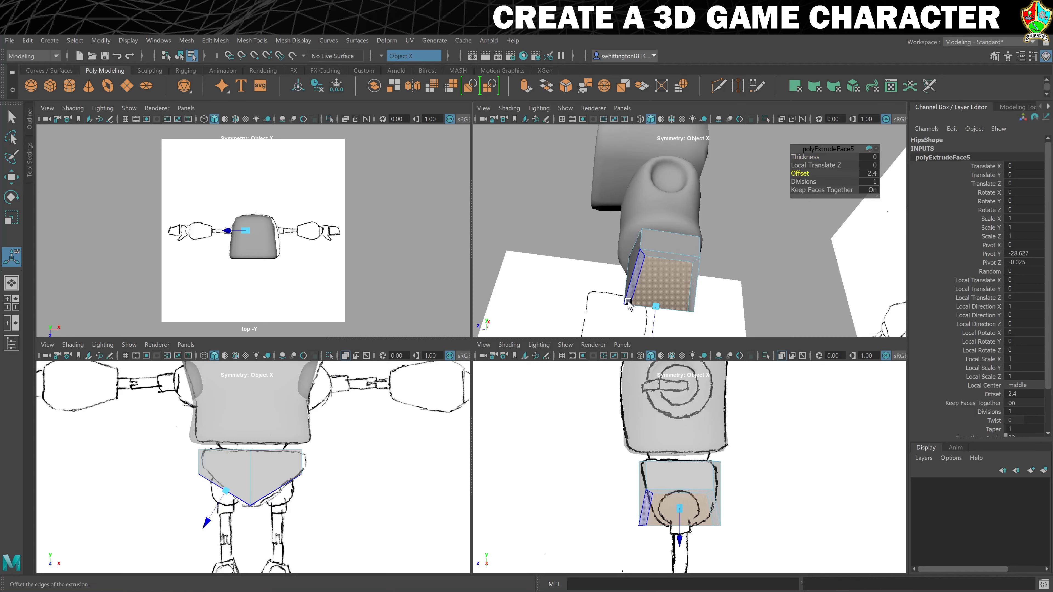
pyautogui.keyDown('alt'); pyautogui.moveTo(680, 301); pyautogui.dragTo(724, 278); pyautogui.keyUp('alt')
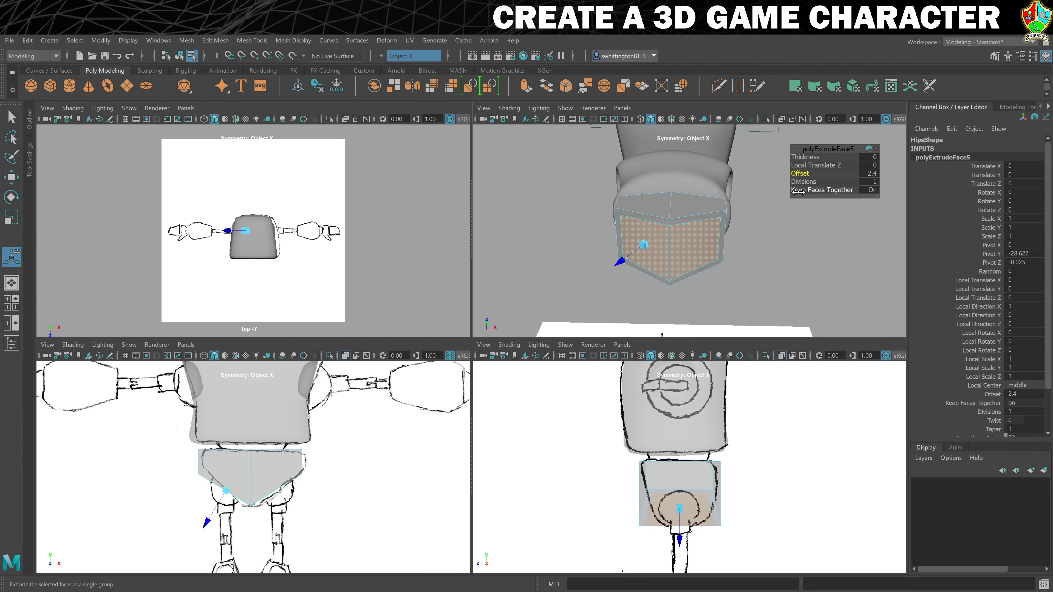
# Turn off Keep Faces Together for the underside extrusion and set its offset to 3
pyautogui.moveTo(834, 191); pyautogui.dragTo(813, 191)
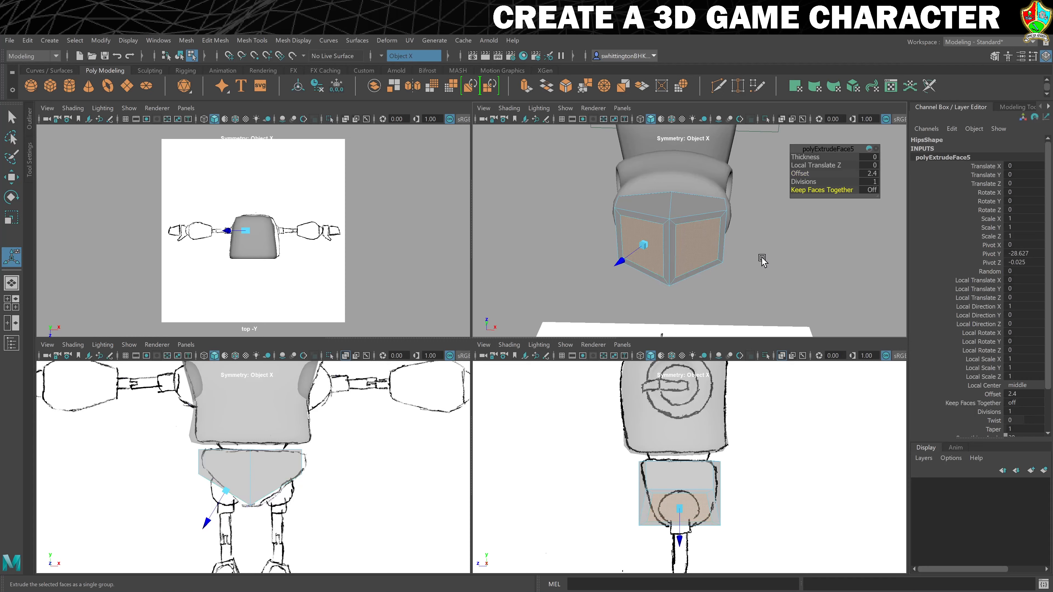
pyautogui.keyDown('alt'); pyautogui.moveTo(792, 254); pyautogui.dragTo(744, 262); pyautogui.keyUp('alt')
pyautogui.moveTo(800, 174); pyautogui.dragTo(803, 174)
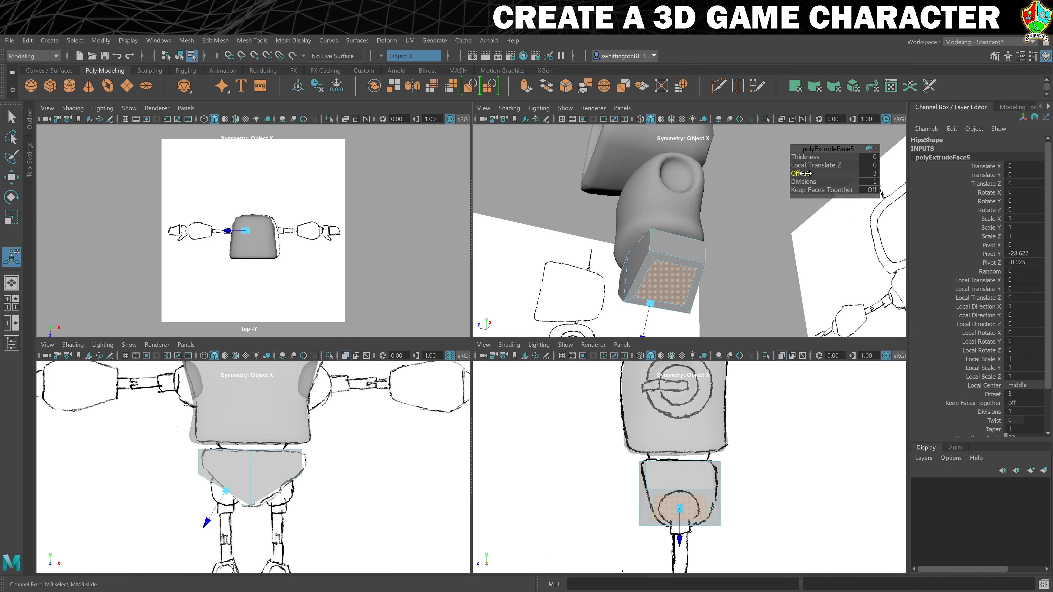
# Scale the lower edges of the inset underside faces to about 0.87 along Z to narrow them
pyautogui.keyDown('alt'); pyautogui.moveTo(788, 207); pyautogui.dragTo(715, 239); pyautogui.keyUp('alt')
pyautogui.moveTo(669, 258); pyautogui.dragTo(669, 242, button='right')
pyautogui.click(666, 264)
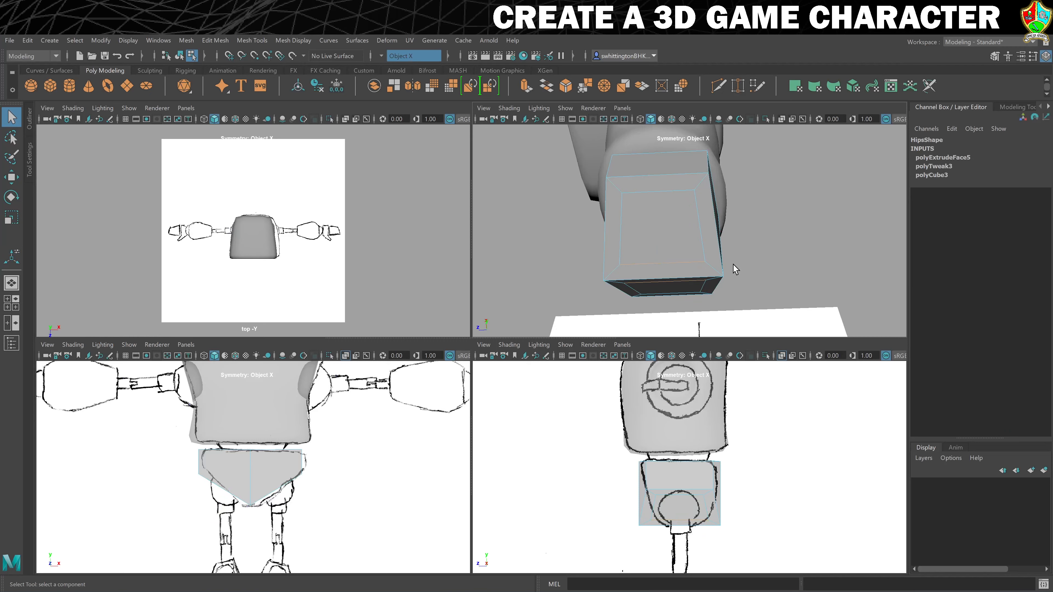
pyautogui.press('r')
pyautogui.click(610, 265)
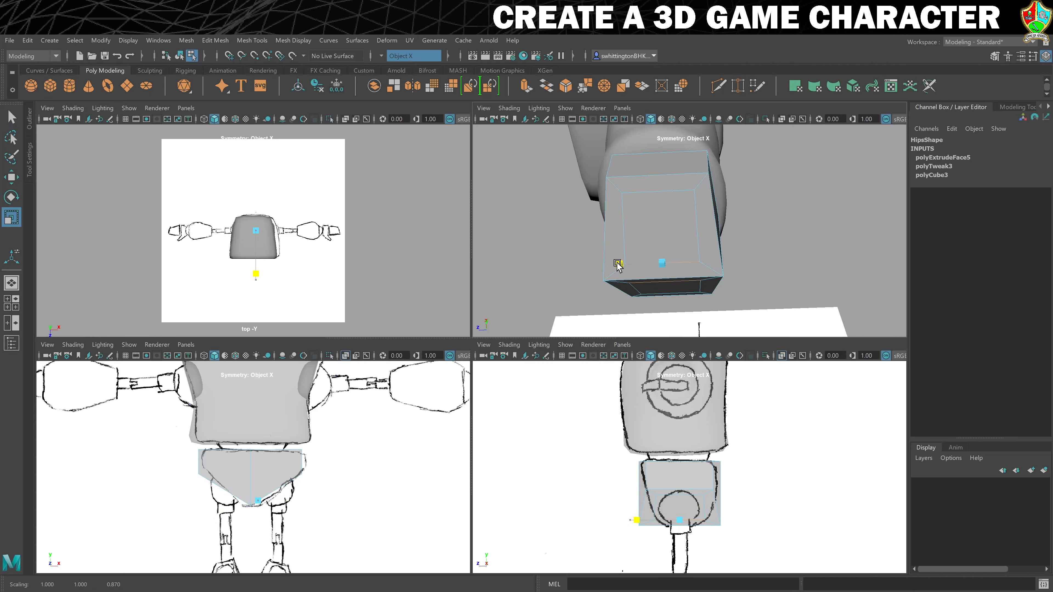
pyautogui.moveTo(617, 263); pyautogui.dragTo(617, 263)
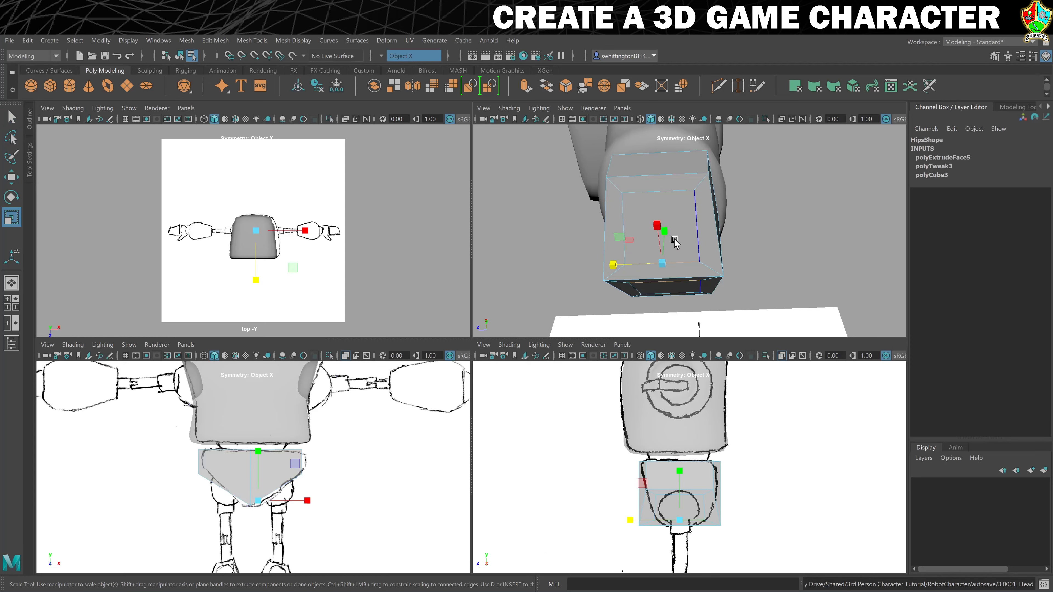
# Extrude the inset underside faces inward with thickness -4.3 and offset 1.3 as leg sockets, and check them in smooth preview
pyautogui.keyDown('alt'); pyautogui.moveTo(670, 224); pyautogui.dragTo(703, 247); pyautogui.keyUp('alt')
pyautogui.rightClick(706, 250)
pyautogui.click(705, 279)
pyautogui.click(699, 261)
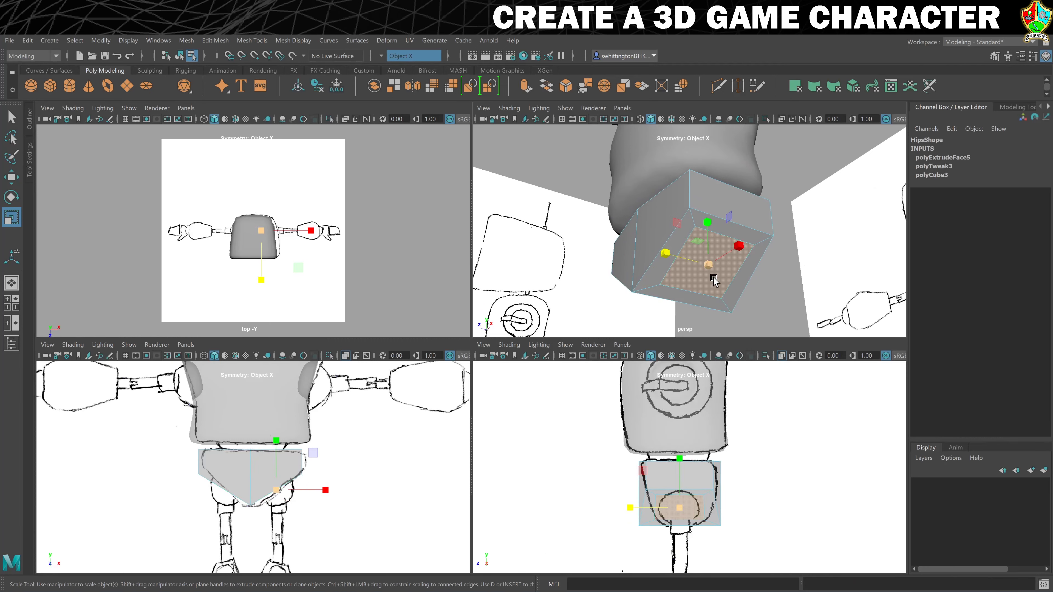
pyautogui.hotkey('ctrl', 'e')
pyautogui.moveTo(805, 157)
pyautogui.mouseDown()
pyautogui.moveTo(795, 159)
pyautogui.moveTo(804, 173)
pyautogui.mouseUp()
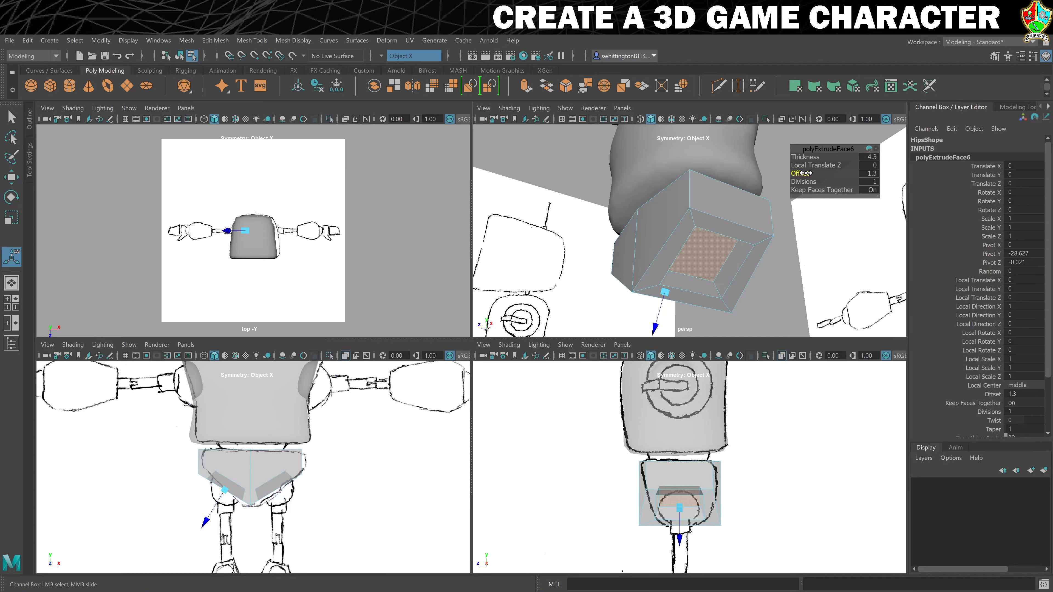
pyautogui.press('3')
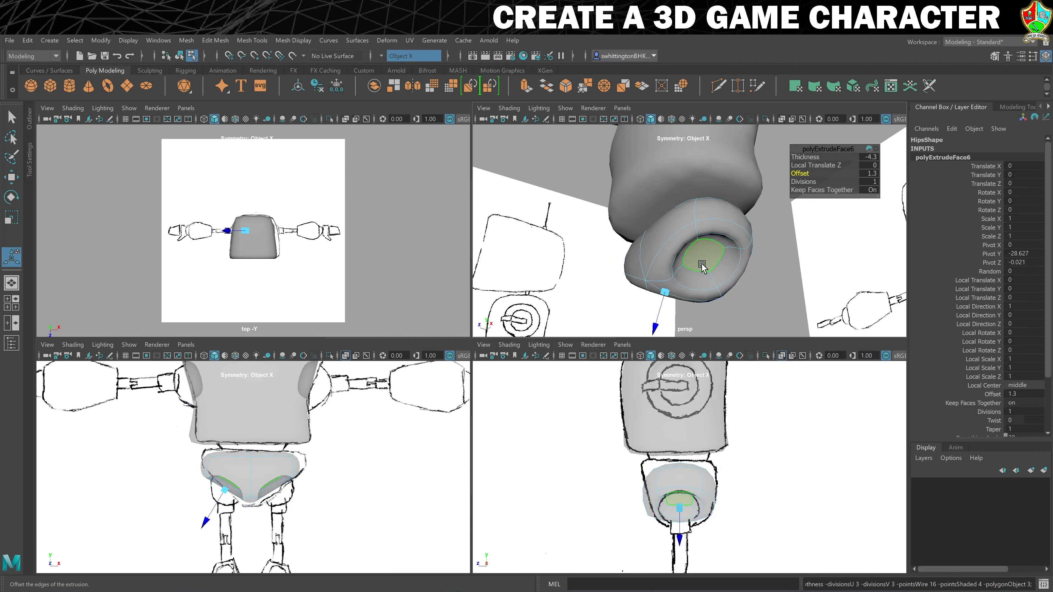
pyautogui.press('1')
# Return to object mode and move the hips down to about -47.2 in Y, clear of the torso
pyautogui.moveTo(705, 264)
pyautogui.keyDown('alt'); pyautogui.mouseDown()
pyautogui.moveTo(674, 227)
pyautogui.moveTo(703, 251)
pyautogui.mouseUp(); pyautogui.keyUp('alt')
pyautogui.moveTo(703, 252); pyautogui.dragTo(712, 271, button='right')
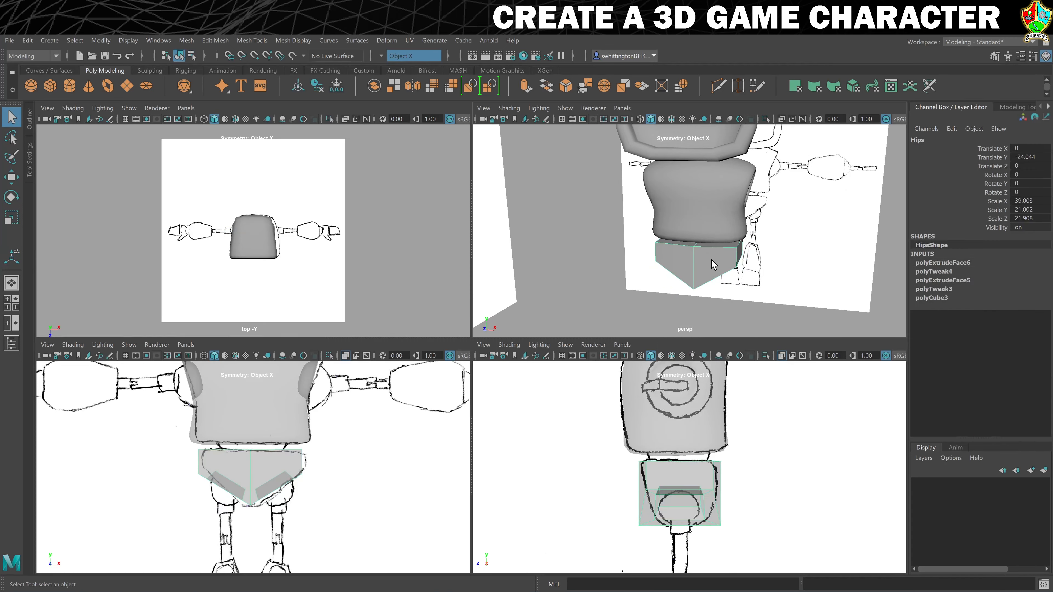
pyautogui.press('w')
pyautogui.moveTo(703, 211); pyautogui.dragTo(709, 284)
# Extrude the top faces of the hips with an offset of 3.2 to inset them
pyautogui.rightClick(709, 283)
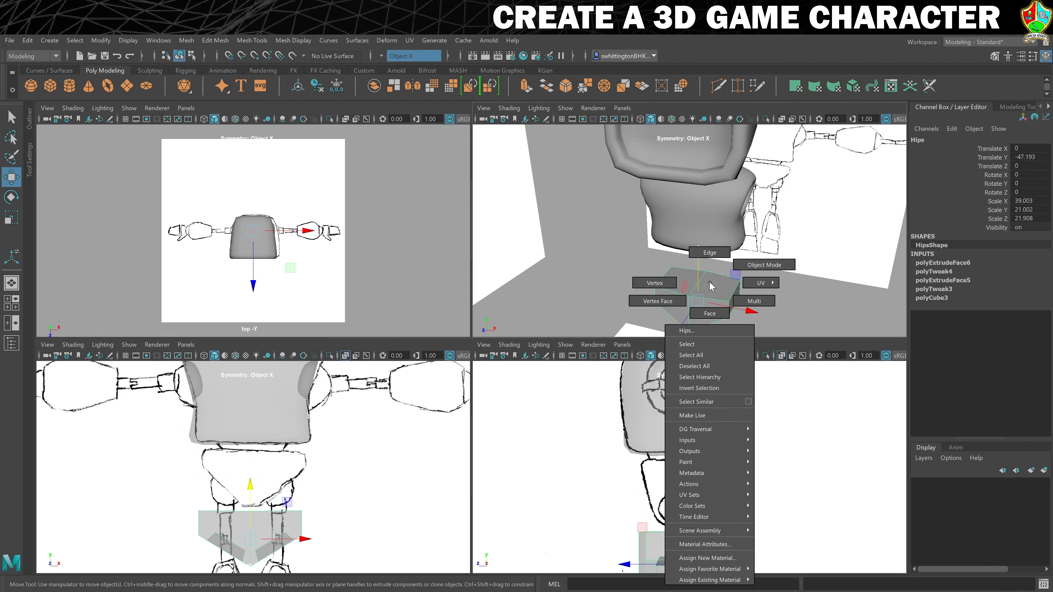
pyautogui.moveTo(709, 283); pyautogui.dragTo(711, 312, button='right')
pyautogui.click(721, 284)
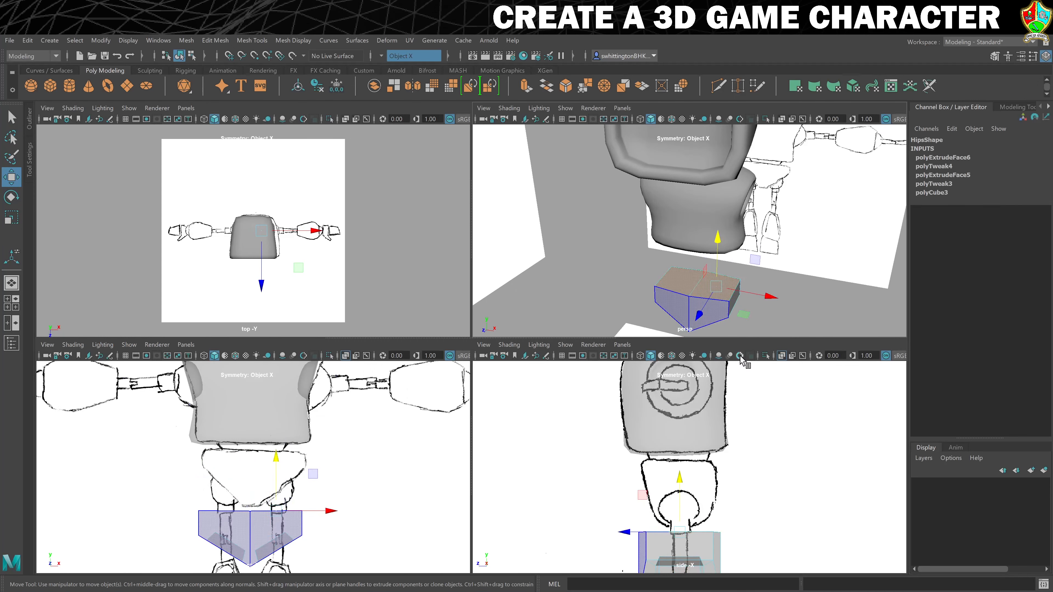
pyautogui.hotkey('ctrl', 'e')
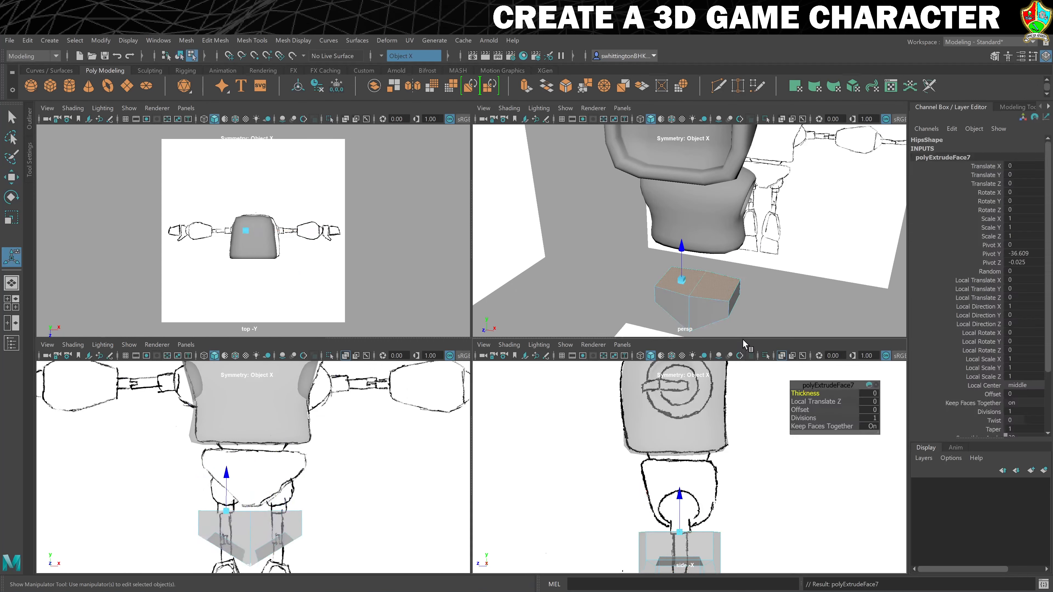
pyautogui.moveTo(802, 410); pyautogui.dragTo(802, 410)
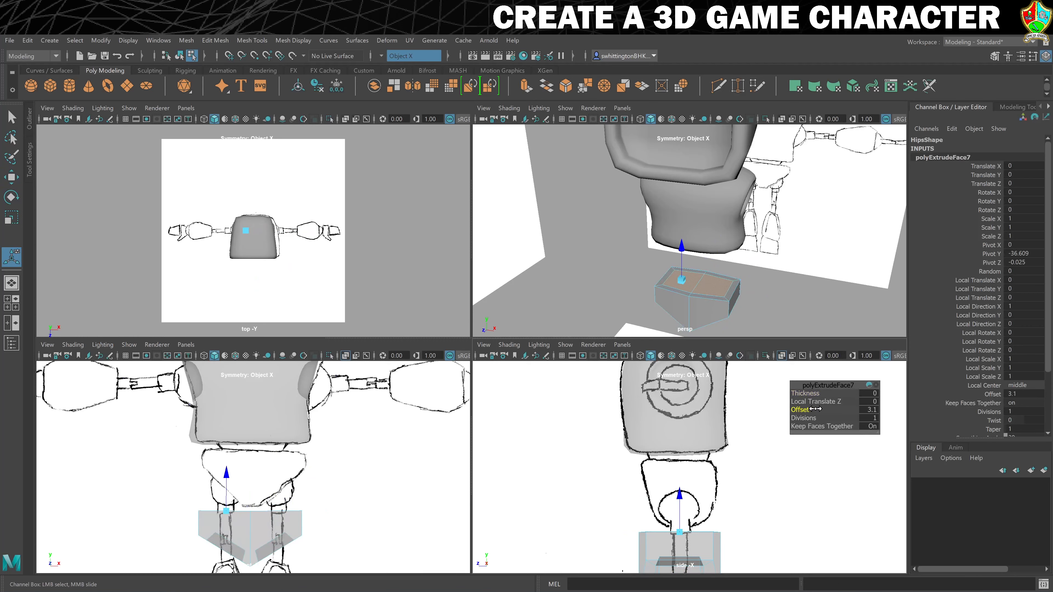
pyautogui.moveTo(816, 408); pyautogui.dragTo(766, 364)
# Scale the inset top faces to about 0.9 along X to narrow them
pyautogui.press('r')
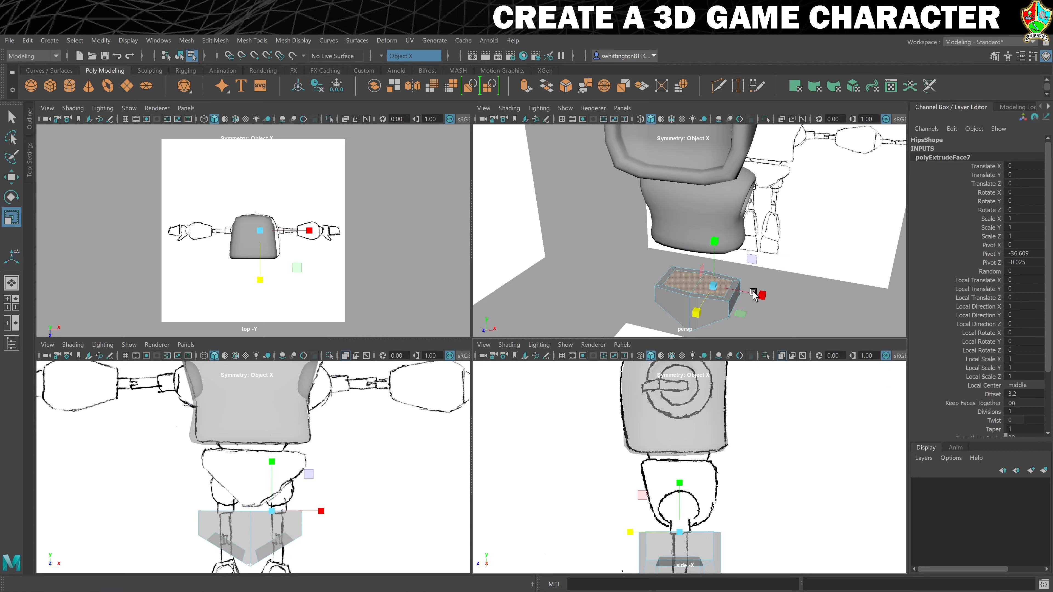
pyautogui.moveTo(763, 296); pyautogui.dragTo(762, 296)
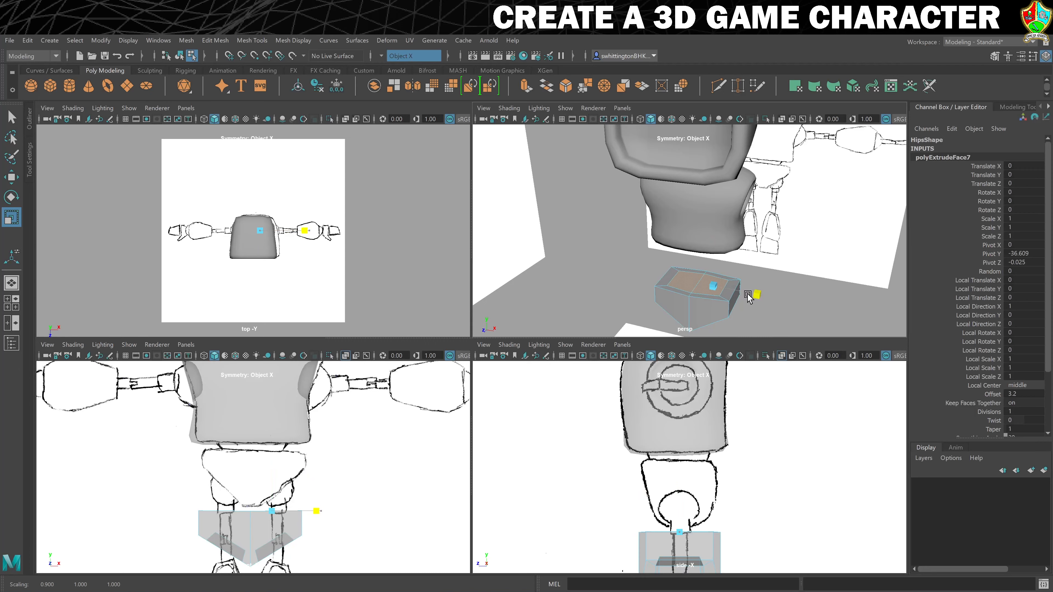
pyautogui.moveTo(748, 297); pyautogui.dragTo(750, 297)
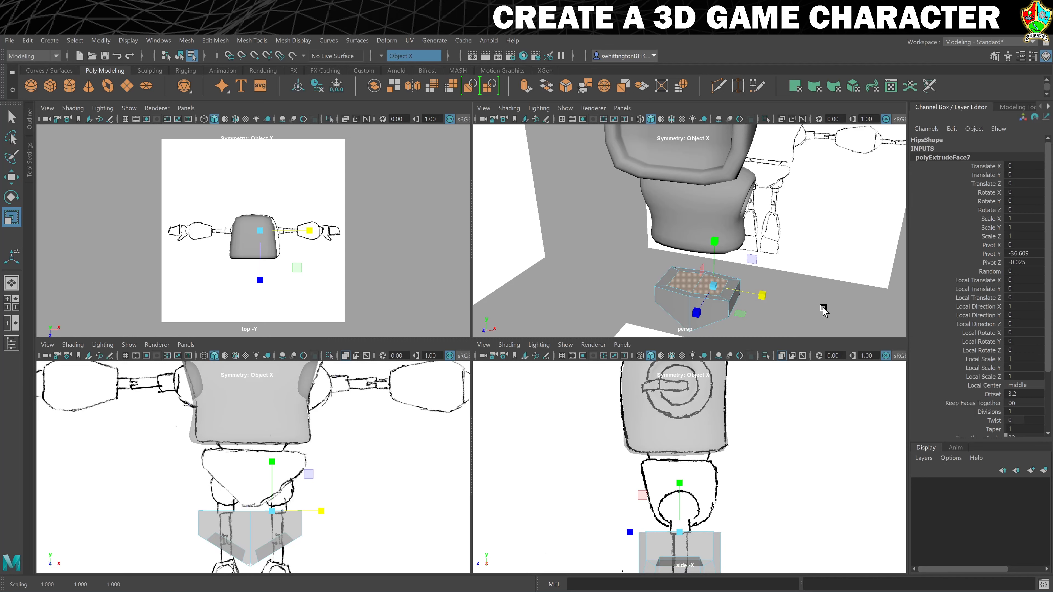
# Extrude the inset top faces inward with thickness -3.3 and offset 1.5 to recess the hips' top
pyautogui.hotkey('ctrl', 'e')
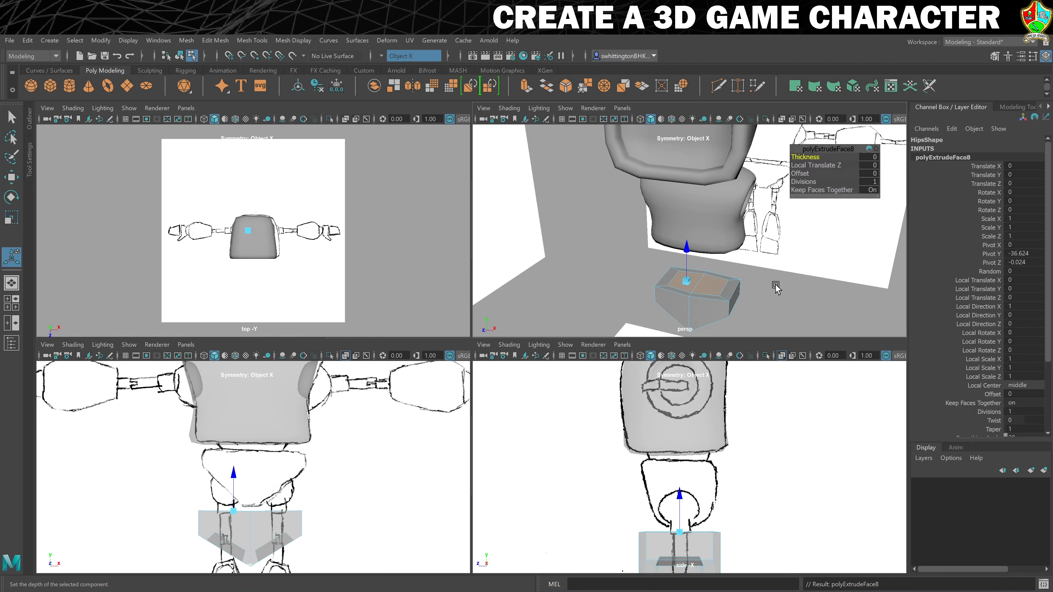
pyautogui.moveTo(799, 177); pyautogui.dragTo(802, 157)
pyautogui.hotkey('ctrl', 'z')
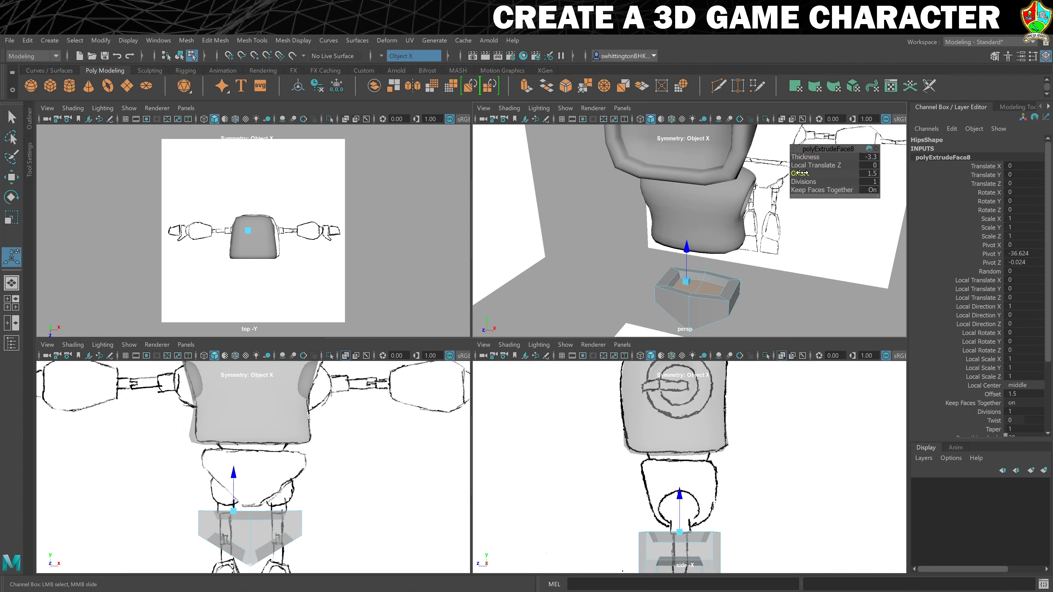
pyautogui.click(799, 173)
# Narrow the recessed top faces along X and check the hips from the front in smooth preview
pyautogui.press('r')
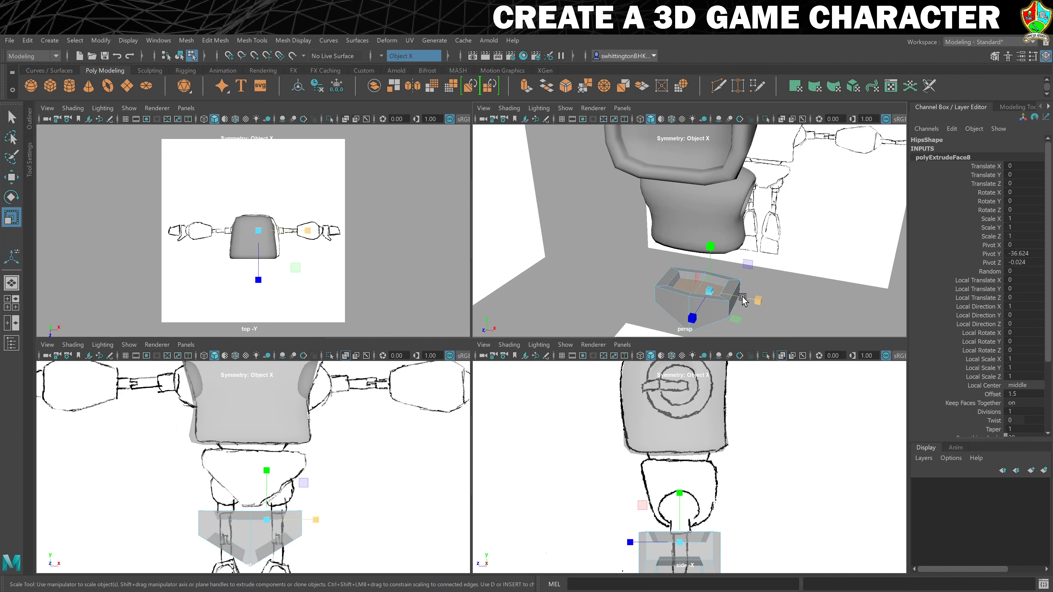
pyautogui.moveTo(759, 298); pyautogui.dragTo(754, 298)
pyautogui.press('3')
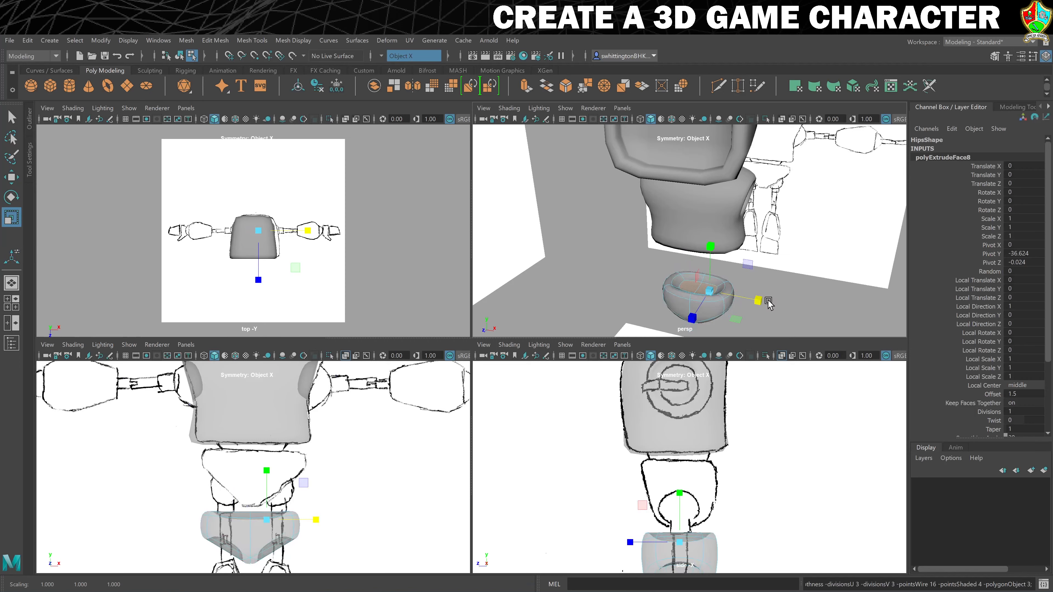
pyautogui.click(790, 297)
pyautogui.moveTo(725, 313)
pyautogui.keyDown('alt'); pyautogui.mouseDown()
pyautogui.moveTo(732, 280)
pyautogui.moveTo(755, 280)
pyautogui.moveTo(757, 304)
pyautogui.moveTo(796, 306)
pyautogui.moveTo(725, 301)
pyautogui.mouseUp(); pyautogui.keyUp('alt')
pyautogui.keyDown('alt'); pyautogui.moveTo(726, 301); pyautogui.dragTo(749, 263, button='middle'); pyautogui.keyUp('alt')
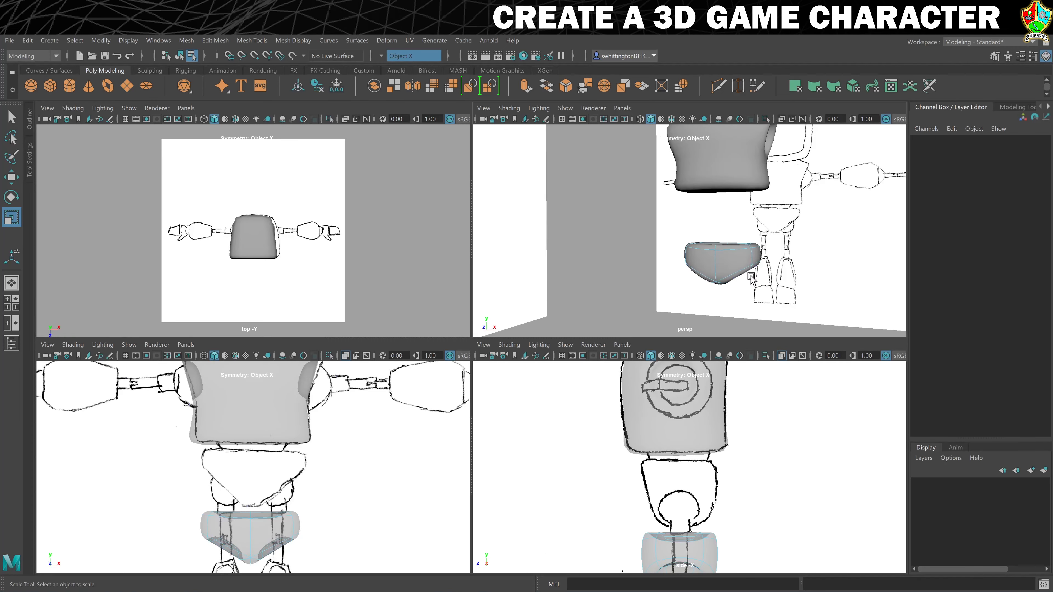
# Move the inner rim edges of the leg sockets, beside the underside's centre ridge, slightly down while in smooth preview
pyautogui.moveTo(751, 277); pyautogui.dragTo(734, 234, button='right')
pyautogui.click(733, 268)
pyautogui.press('1')
pyautogui.keyDown('alt'); pyautogui.moveTo(733, 267); pyautogui.dragTo(739, 274); pyautogui.keyUp('alt')
pyautogui.click(727, 260)
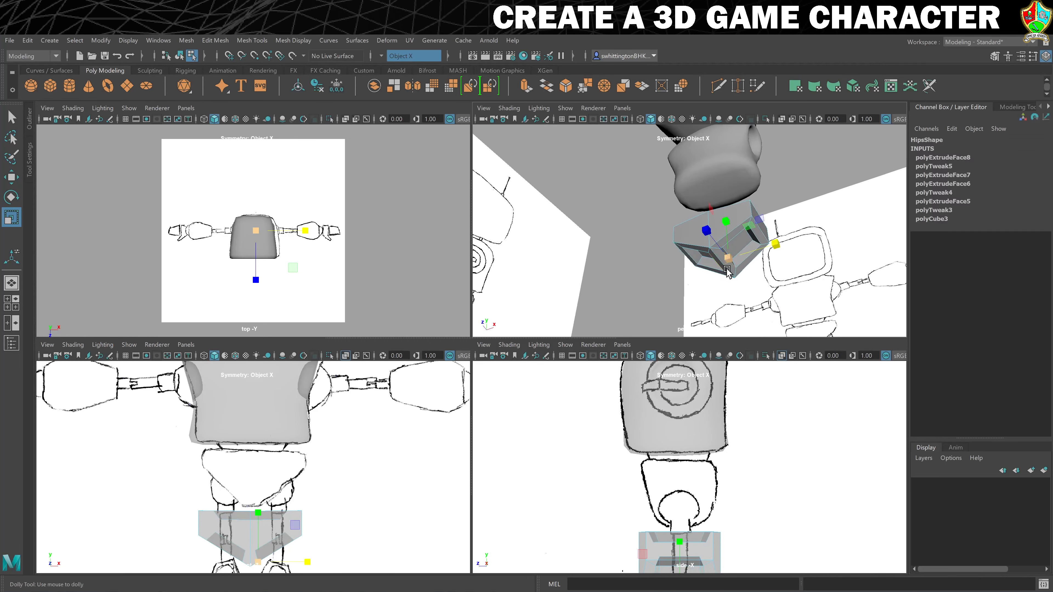
pyautogui.scroll(3, 732, 272)
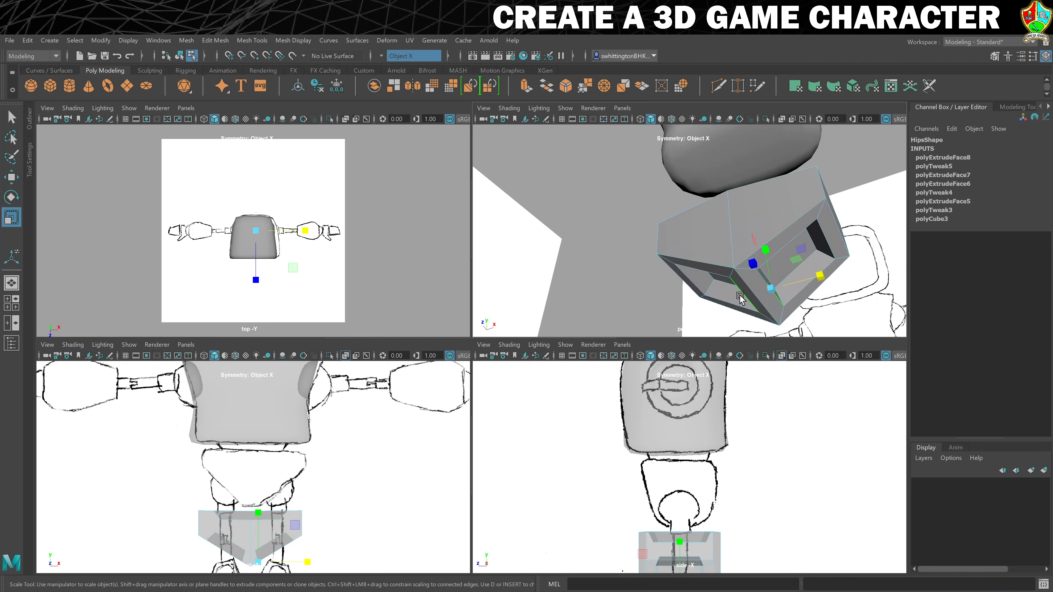
pyautogui.keyDown('alt'); pyautogui.moveTo(734, 287); pyautogui.dragTo(744, 291); pyautogui.keyUp('alt')
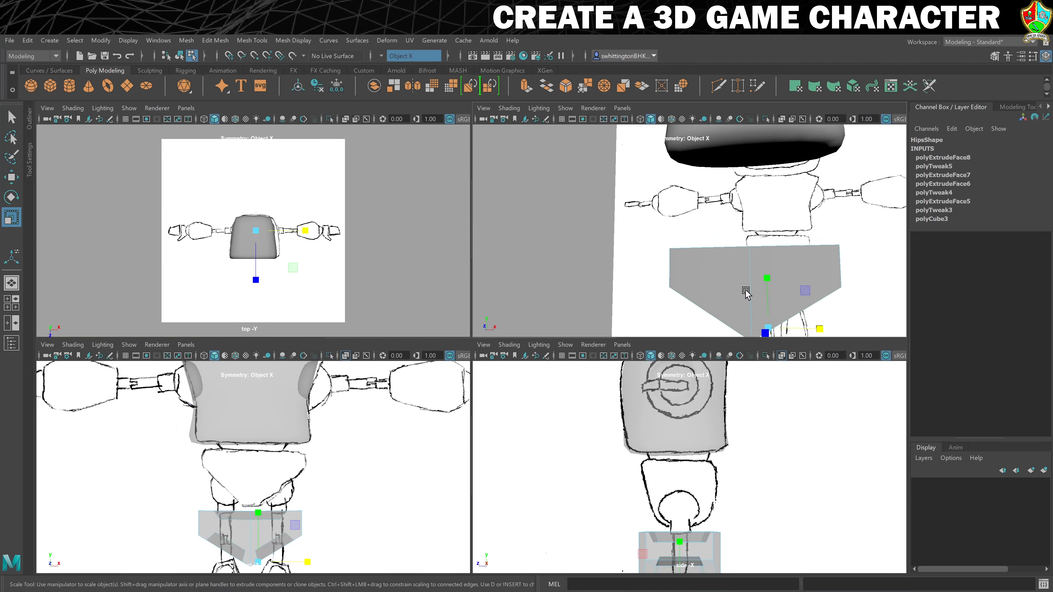
pyautogui.keyDown('alt'); pyautogui.moveTo(744, 291); pyautogui.dragTo(729, 265, button='middle'); pyautogui.keyUp('alt')
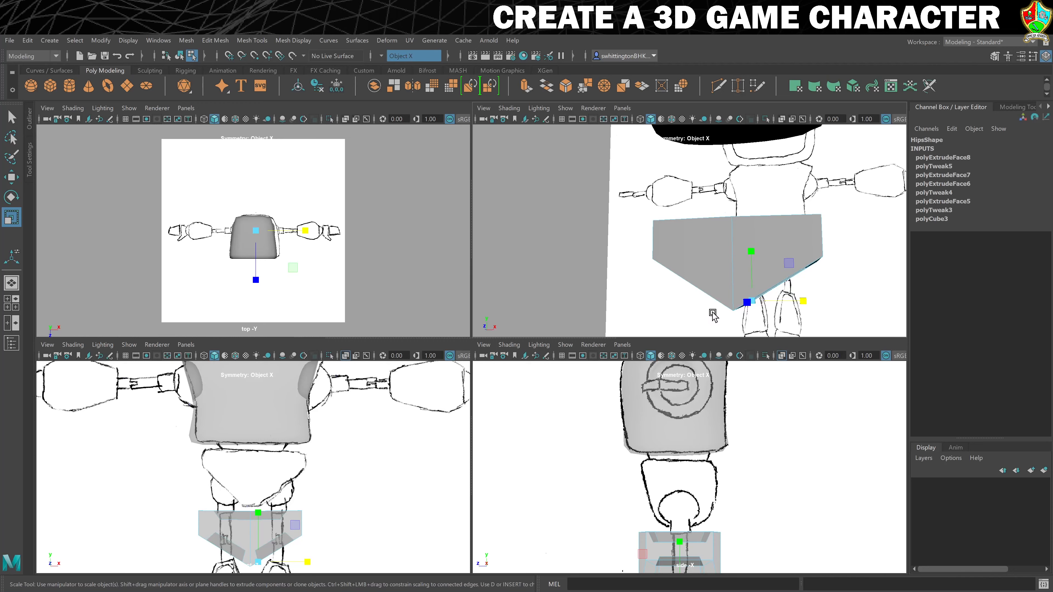
pyautogui.press('3')
pyautogui.scroll(-3, 741, 302)
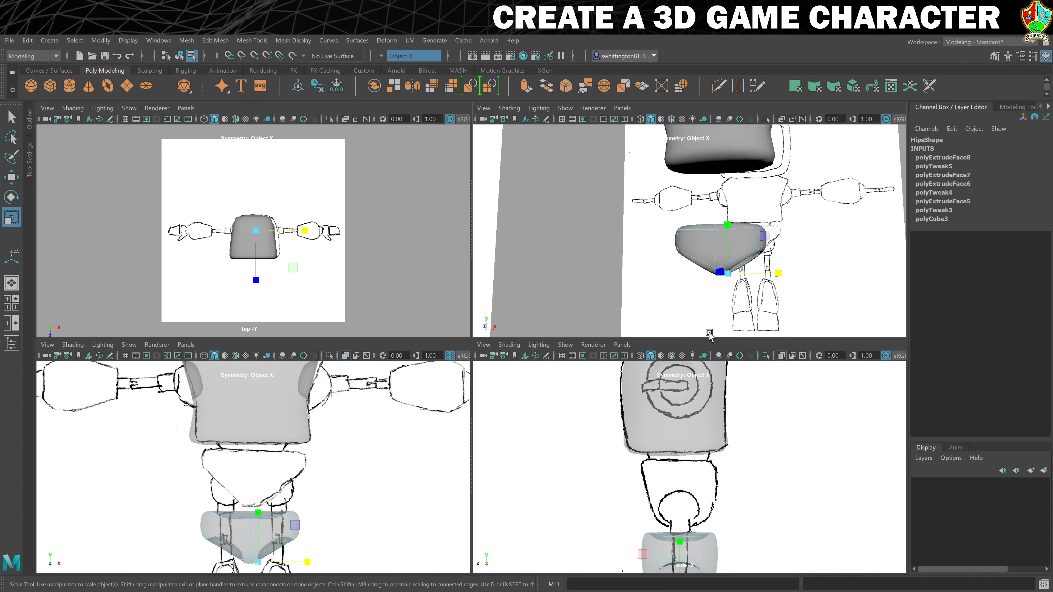
pyautogui.scroll(4, 320, 503)
pyautogui.keyDown('alt'); pyautogui.moveTo(320, 506); pyautogui.dragTo(366, 376, button='middle'); pyautogui.keyUp('alt')
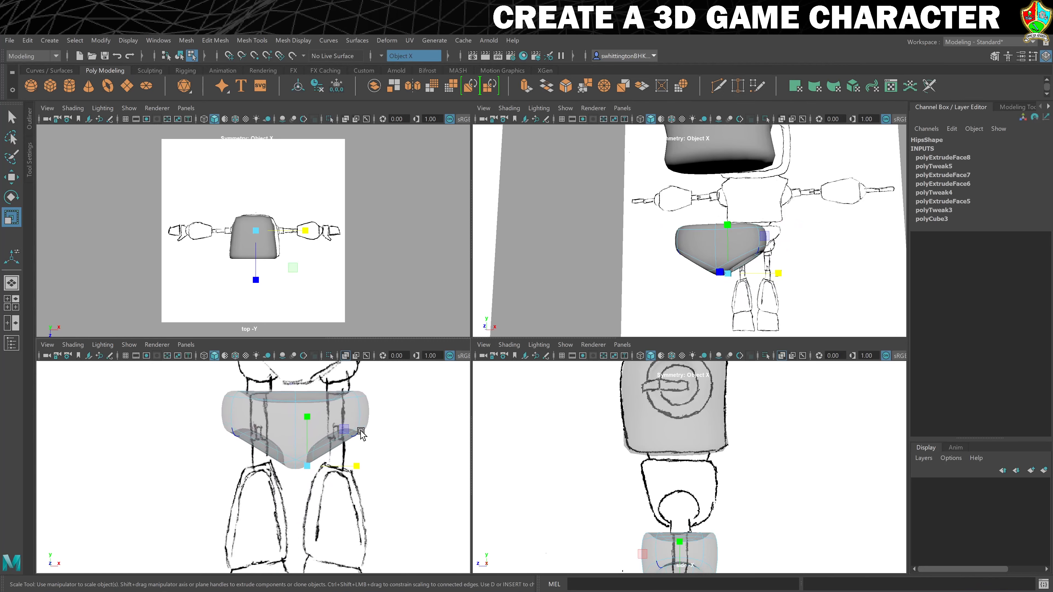
pyautogui.scroll(4, 361, 432)
pyautogui.keyDown('alt'); pyautogui.moveTo(370, 438); pyautogui.dragTo(352, 450, button='middle'); pyautogui.keyUp('alt')
pyautogui.press('w')
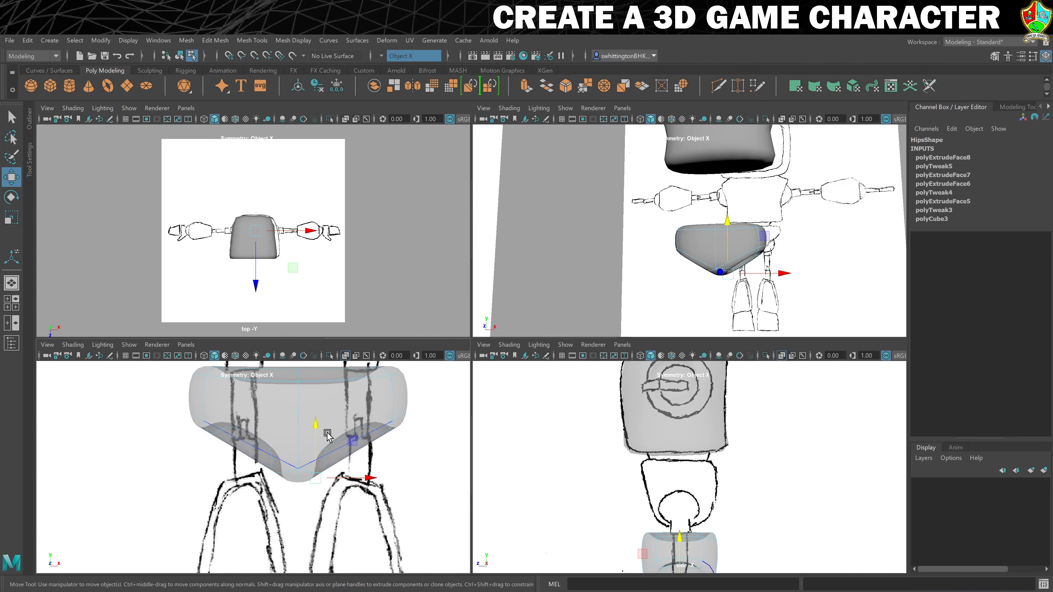
pyautogui.moveTo(312, 429); pyautogui.dragTo(310, 436)
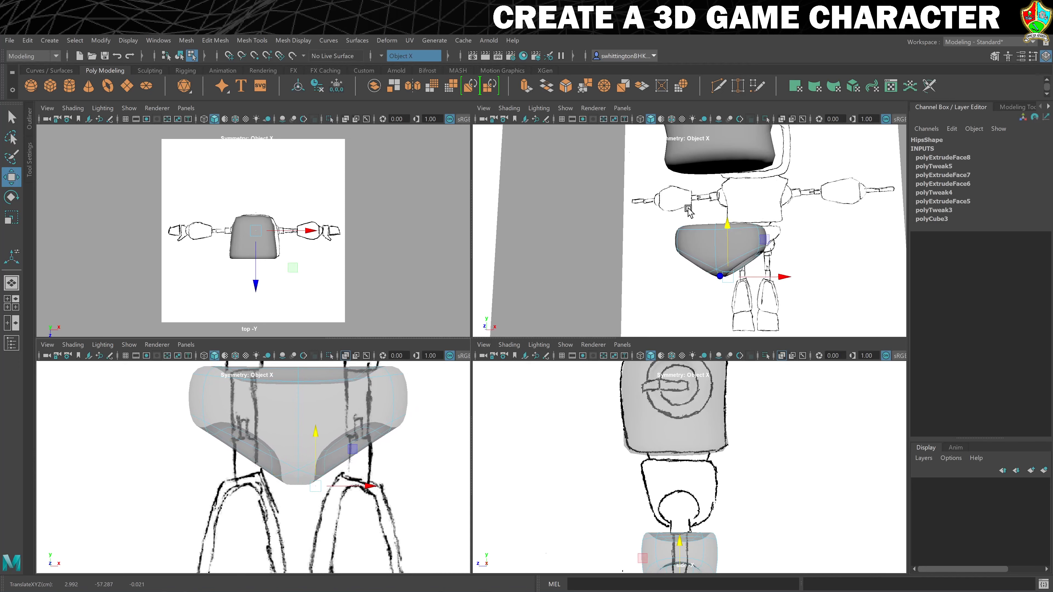
# Return to object mode and move the hips back up under the torso, to about -23.4 in Y
pyautogui.rightClick(750, 238)
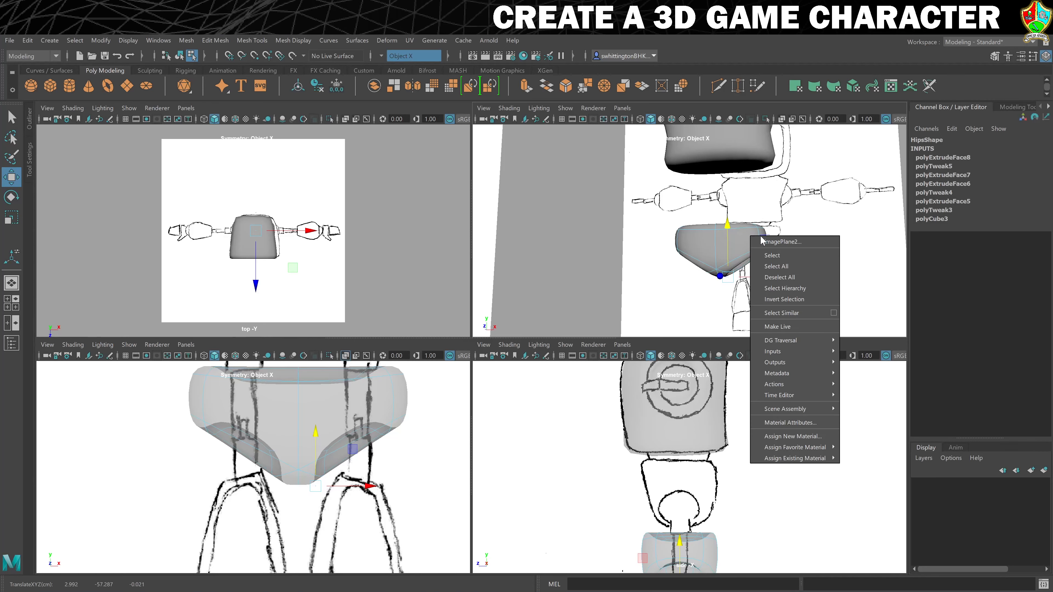
pyautogui.click(745, 239)
pyautogui.click(744, 239)
pyautogui.moveTo(741, 238); pyautogui.dragTo(785, 222, button='right')
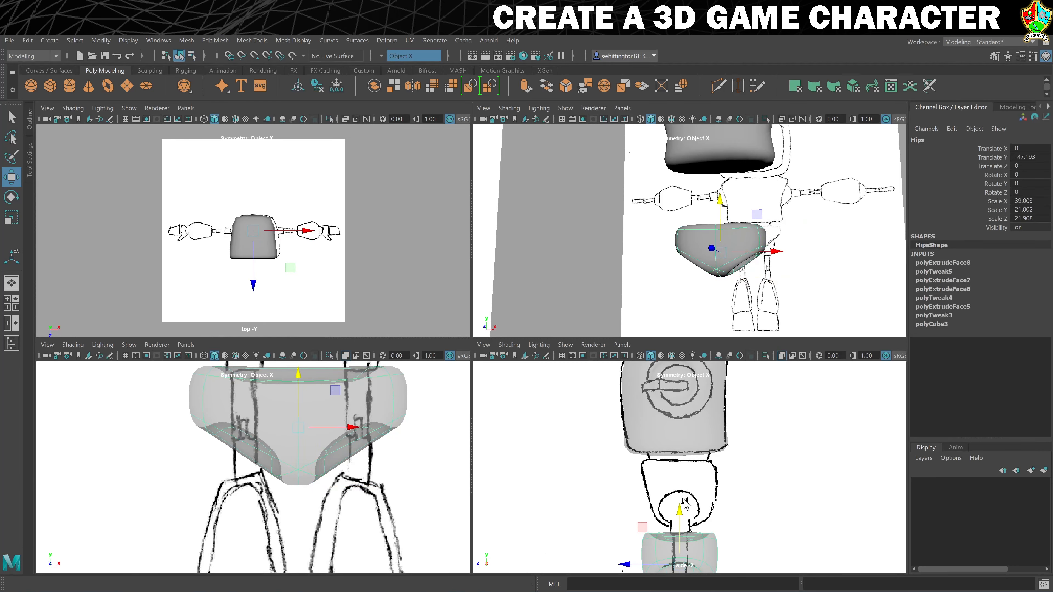
pyautogui.moveTo(685, 503); pyautogui.dragTo(684, 440)
pyautogui.scroll(1, 690, 446)
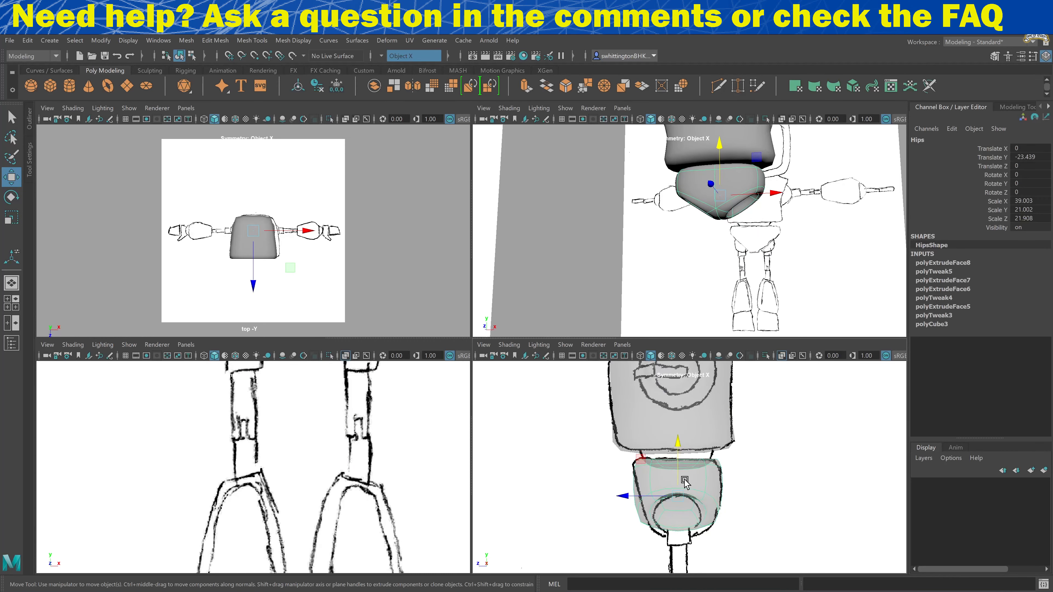